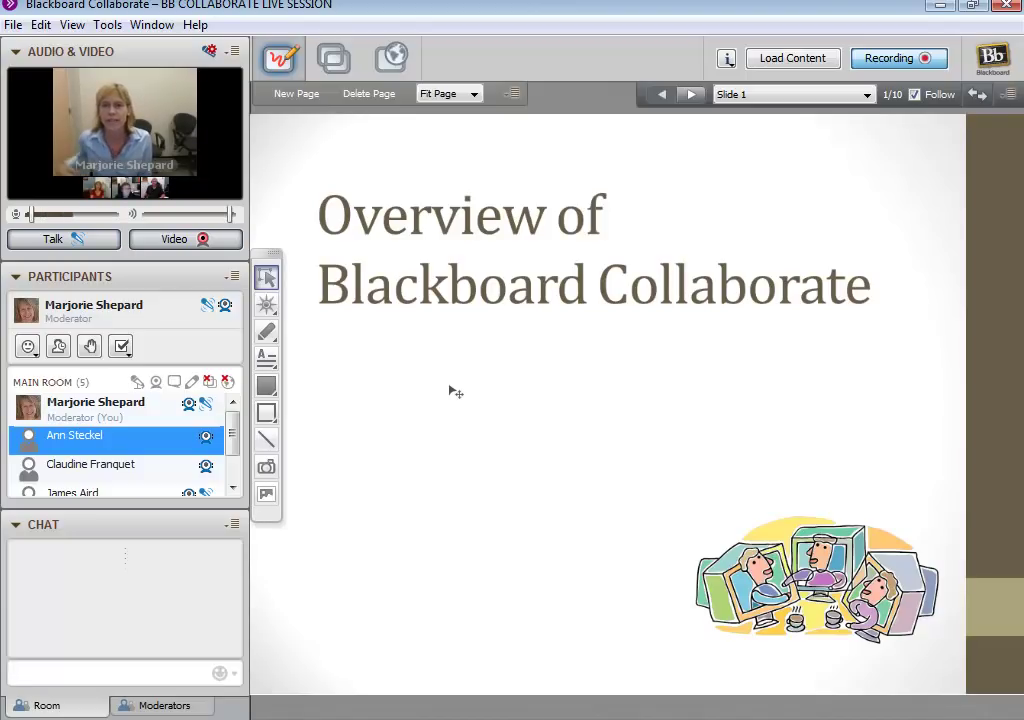
# - Advance the presentation to slide 2 of 10, Session Objectives
pyautogui.click(690, 95)
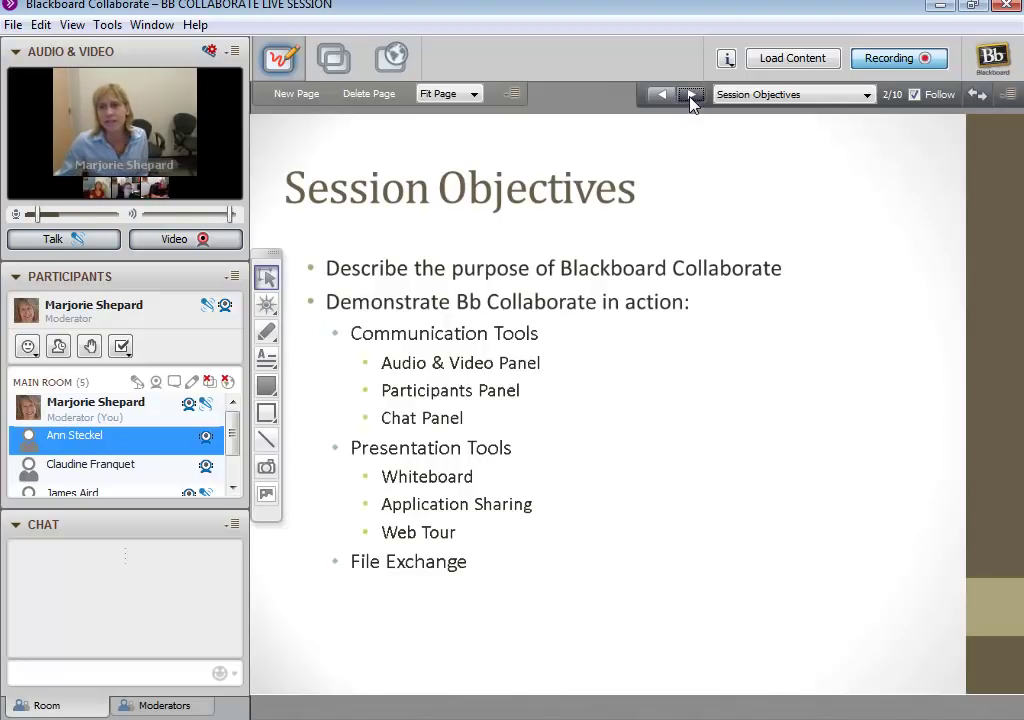
# - Advance two slides, past What is Bb Collaborate?, to slide 4 of 10
pyautogui.click(690, 96)
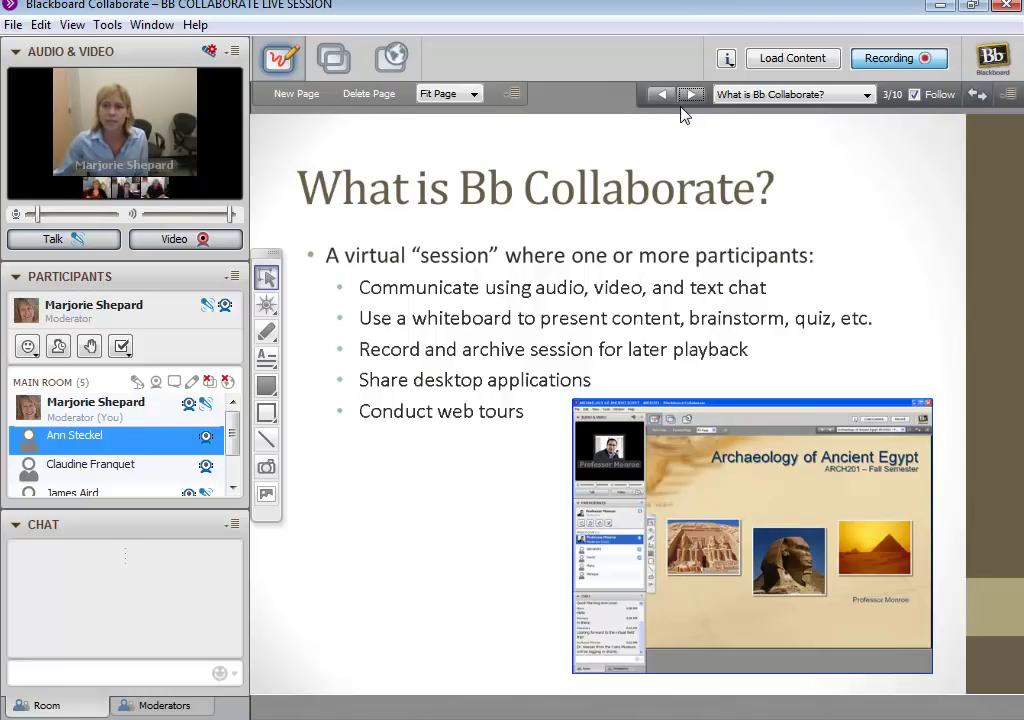
pyautogui.click(690, 97)
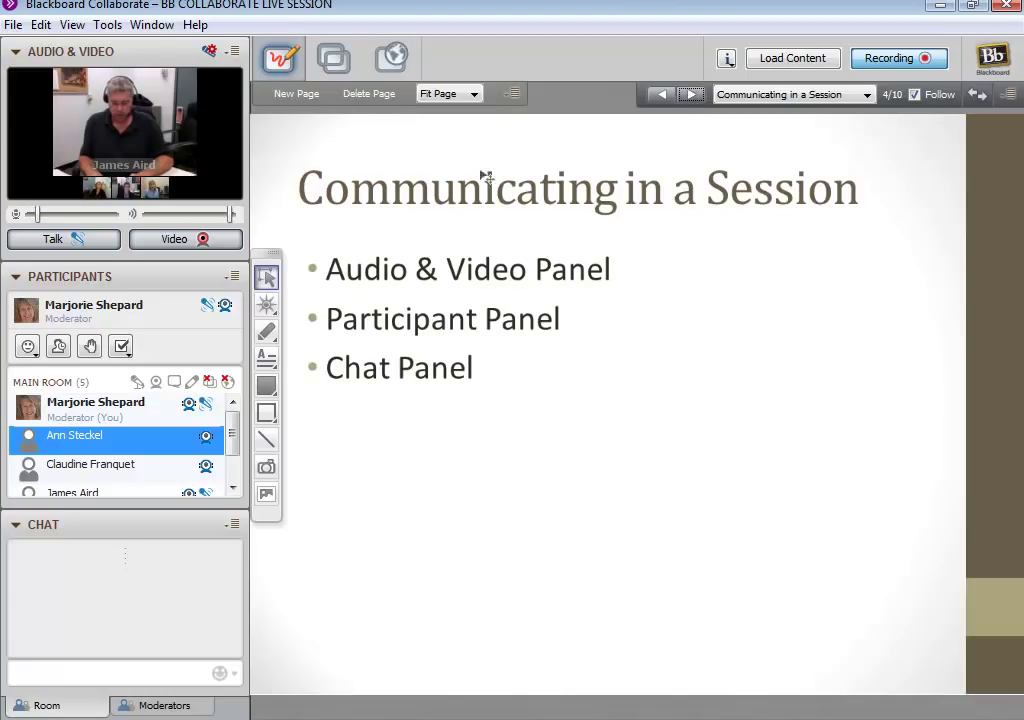
# - Use the hand-style shared pointer to point beside the bullet list and below Chat Panel
pyautogui.click(266, 304)
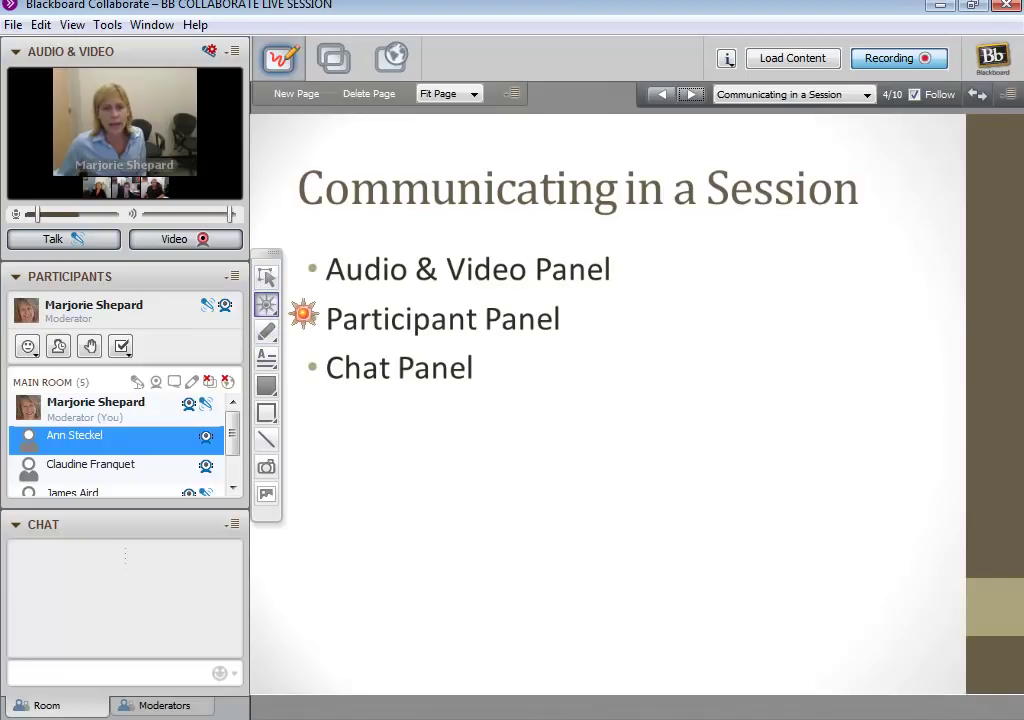
pyautogui.click(266, 304)
pyautogui.click(314, 304)
pyautogui.click(287, 164)
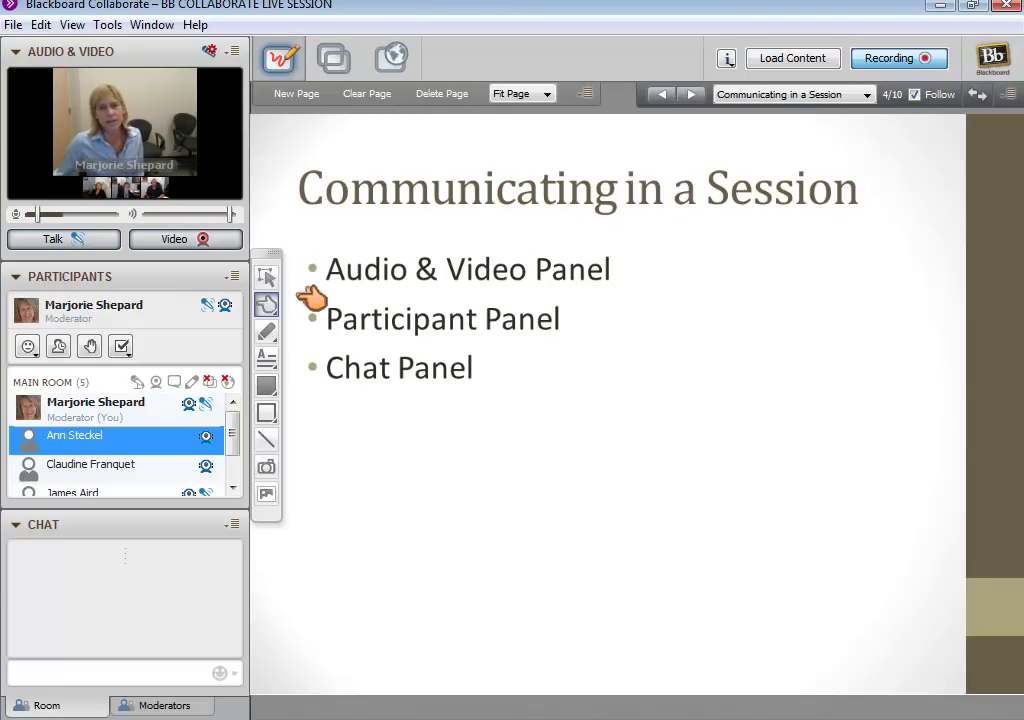
pyautogui.click(323, 567)
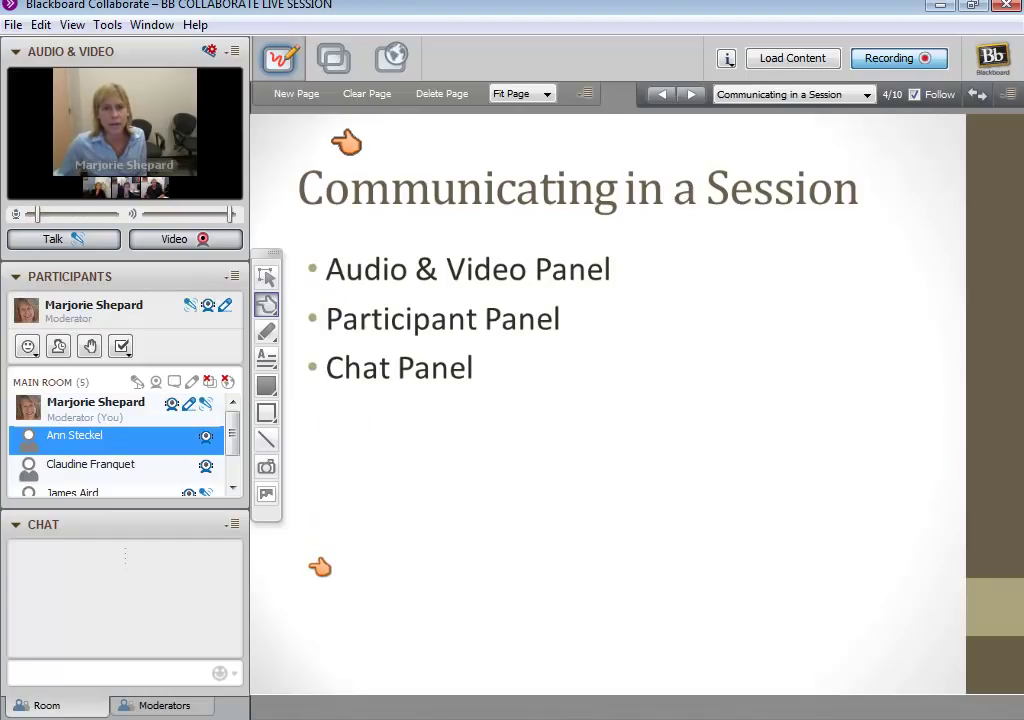
# - Switch the pointer to the arrow style and place it above the title, then top-right
pyautogui.click(278, 312)
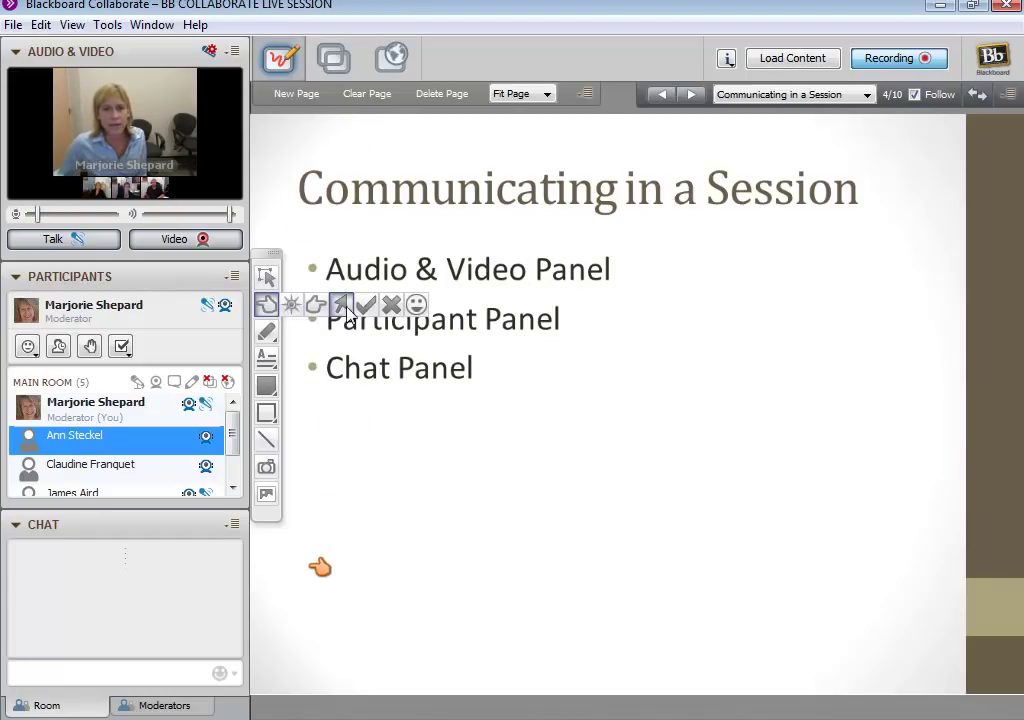
pyautogui.click(334, 304)
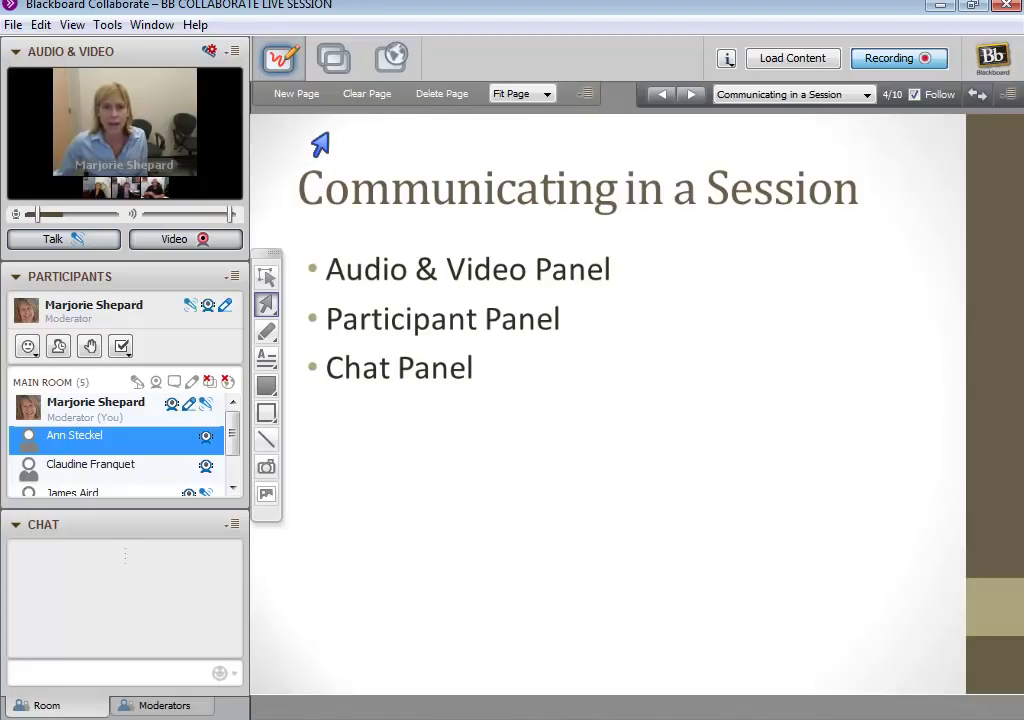
pyautogui.click(378, 138)
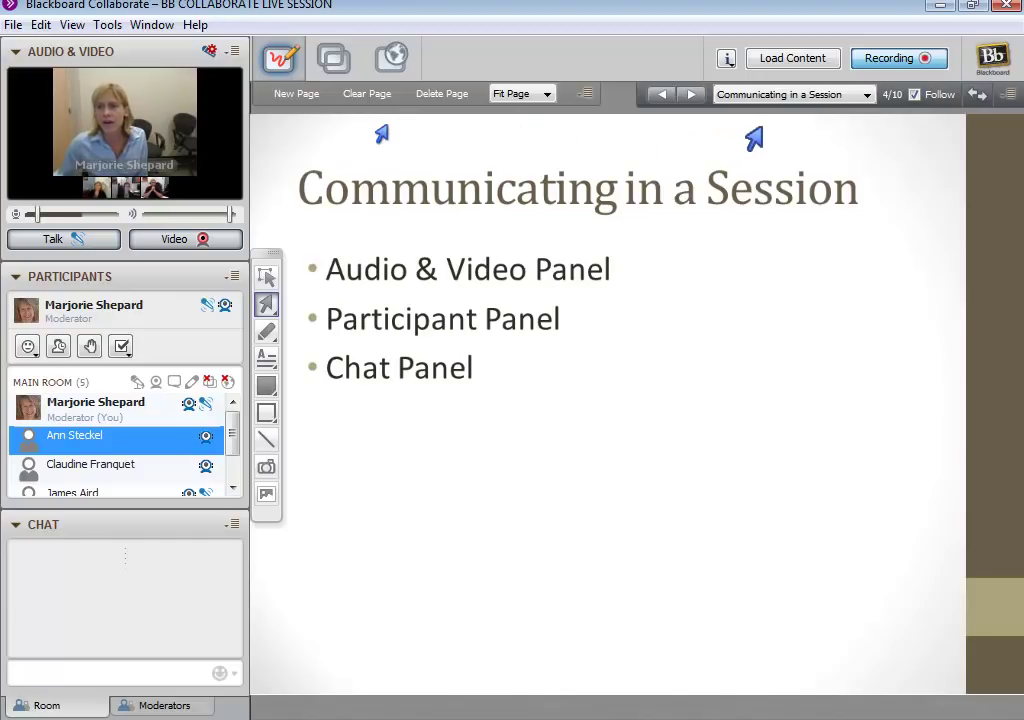
pyautogui.click(380, 132)
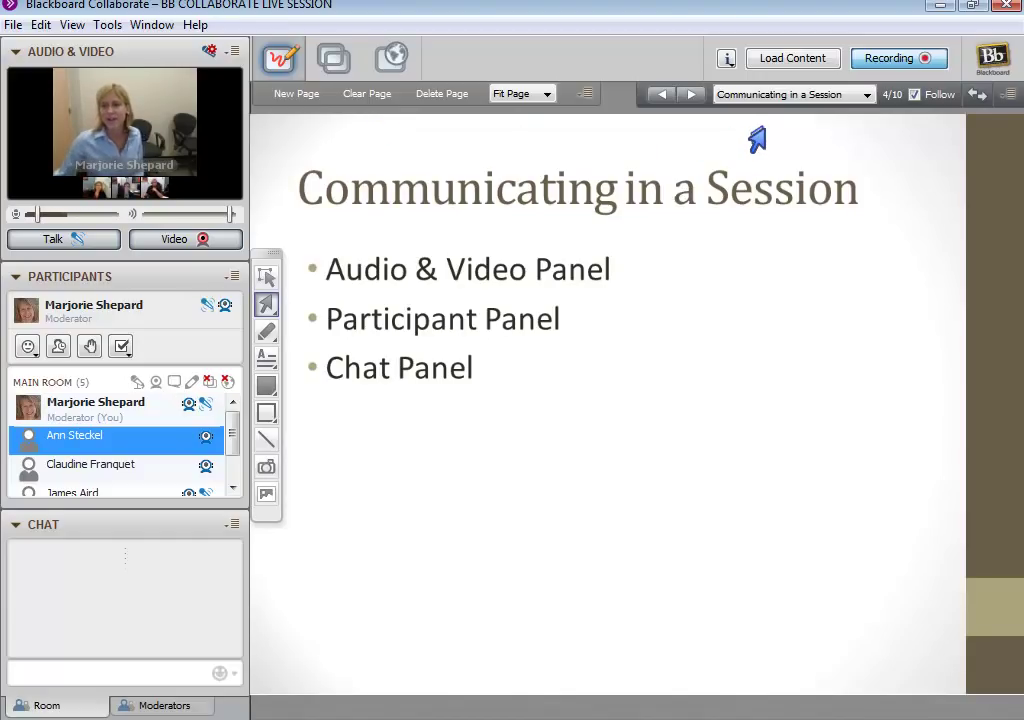
pyautogui.click(882, 136)
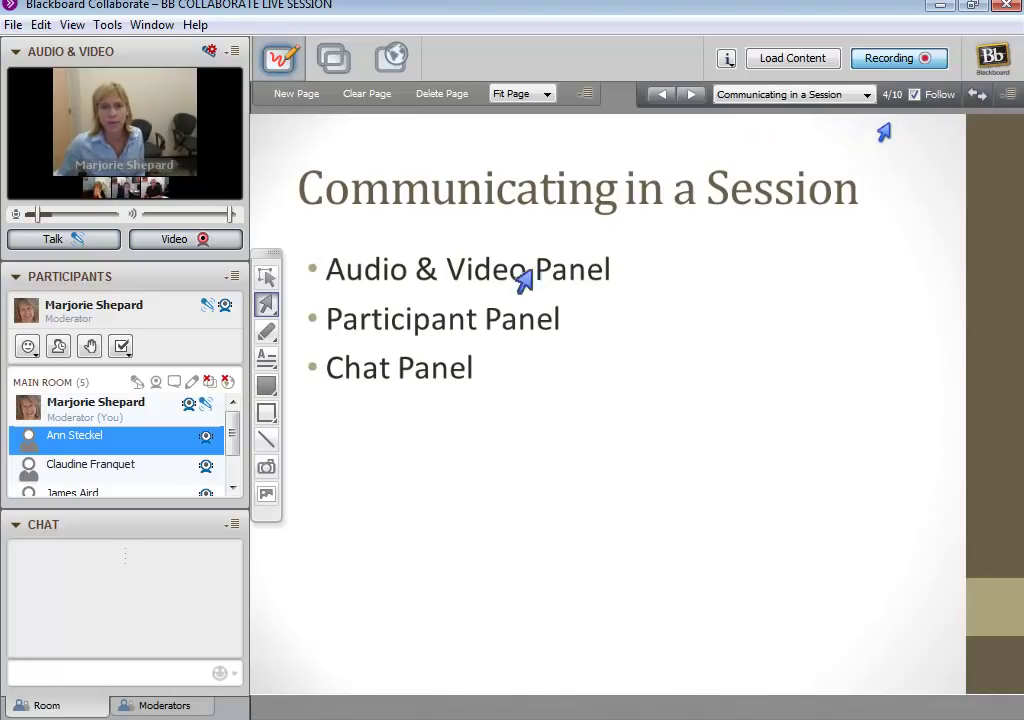
# - Go to slide 5, Audio/Video Panel, then preview the webcam, broadcast it, and stop video
pyautogui.click(691, 95)
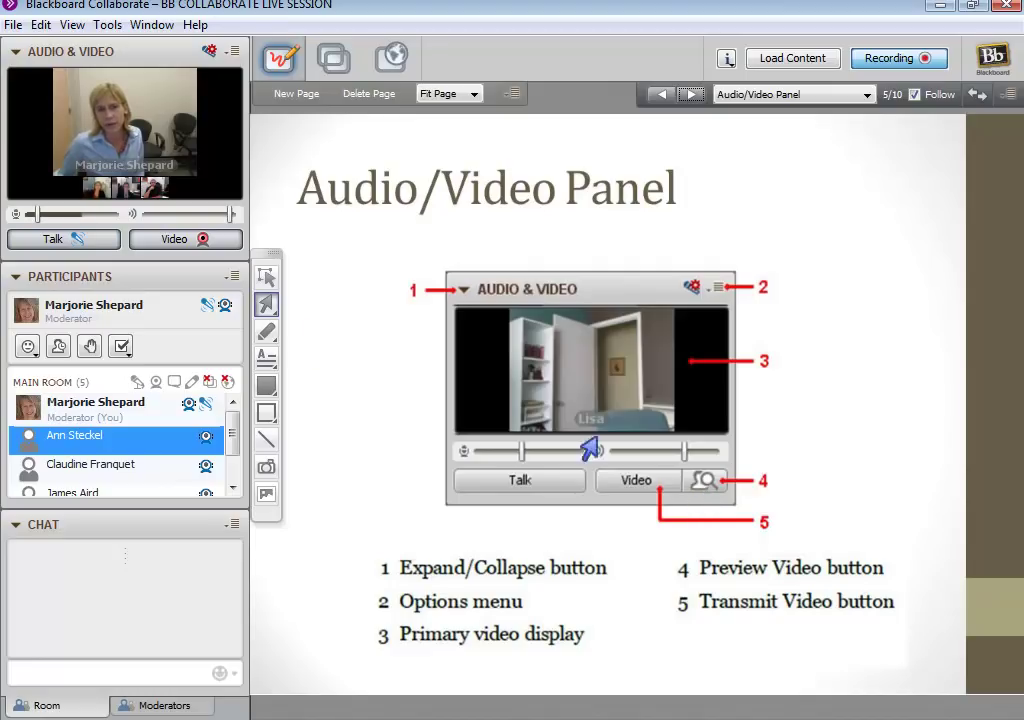
pyautogui.click(176, 246)
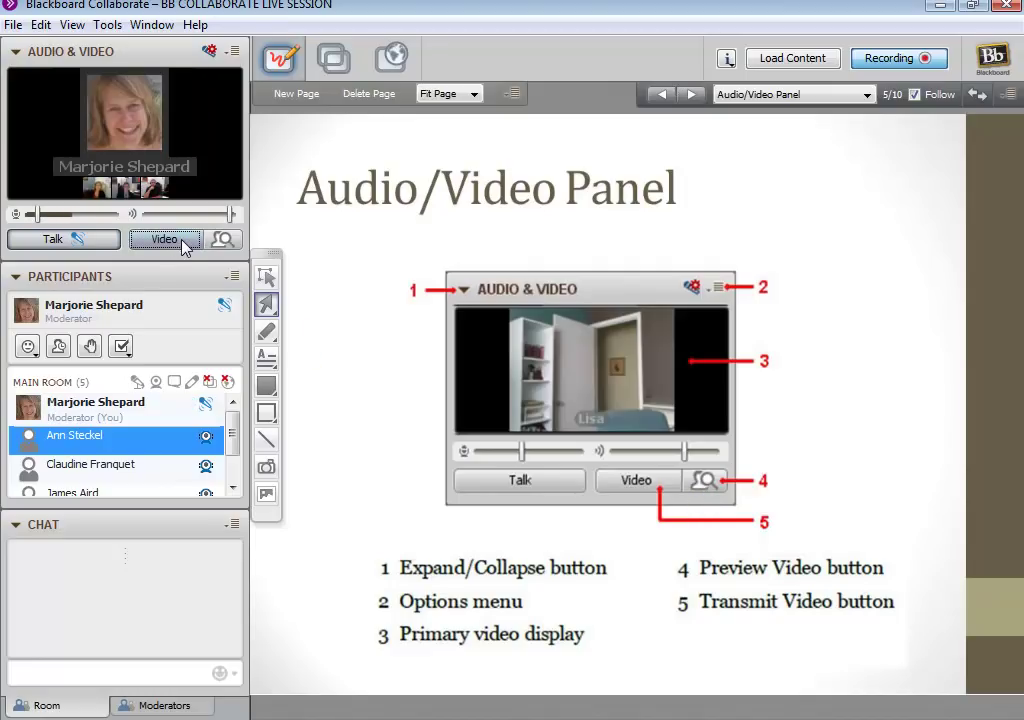
pyautogui.click(224, 242)
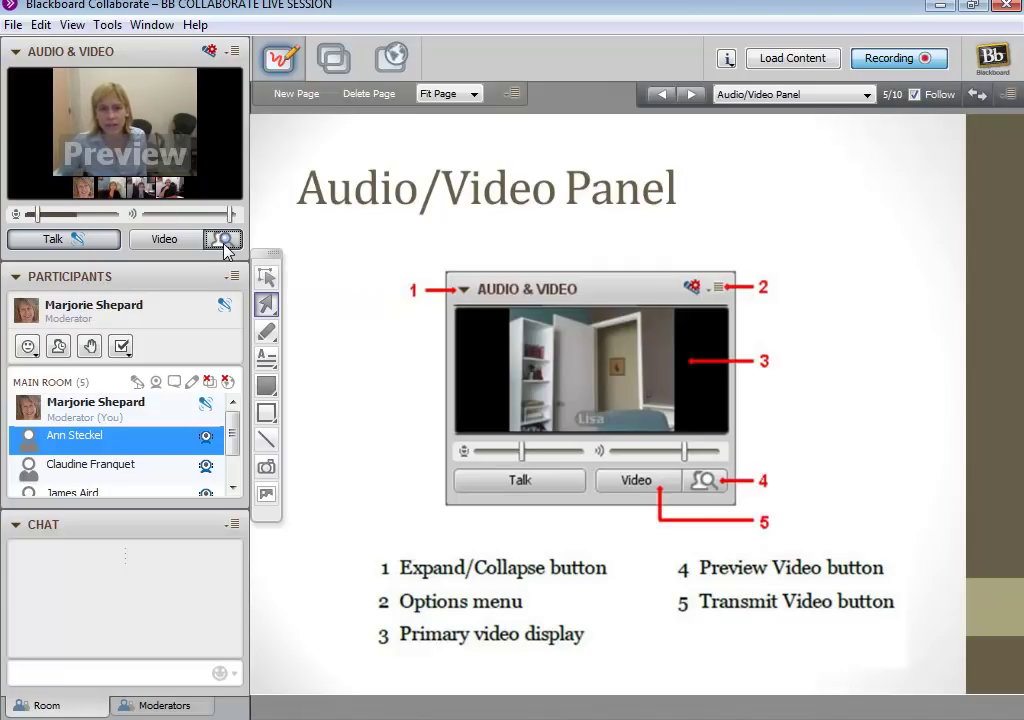
pyautogui.click(185, 242)
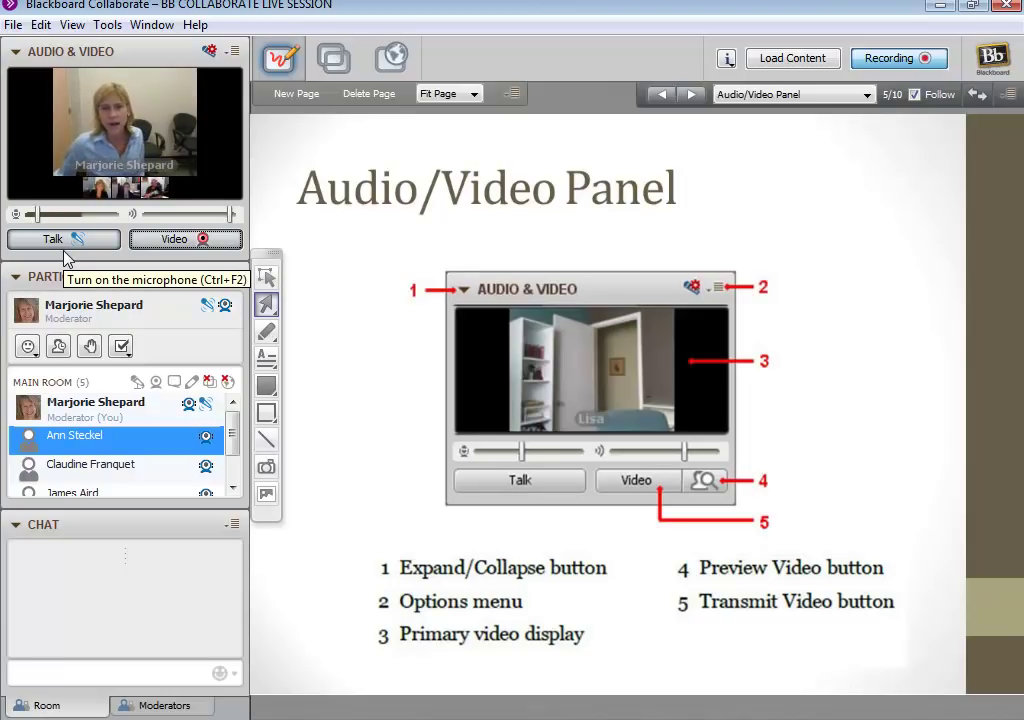
pyautogui.click(193, 241)
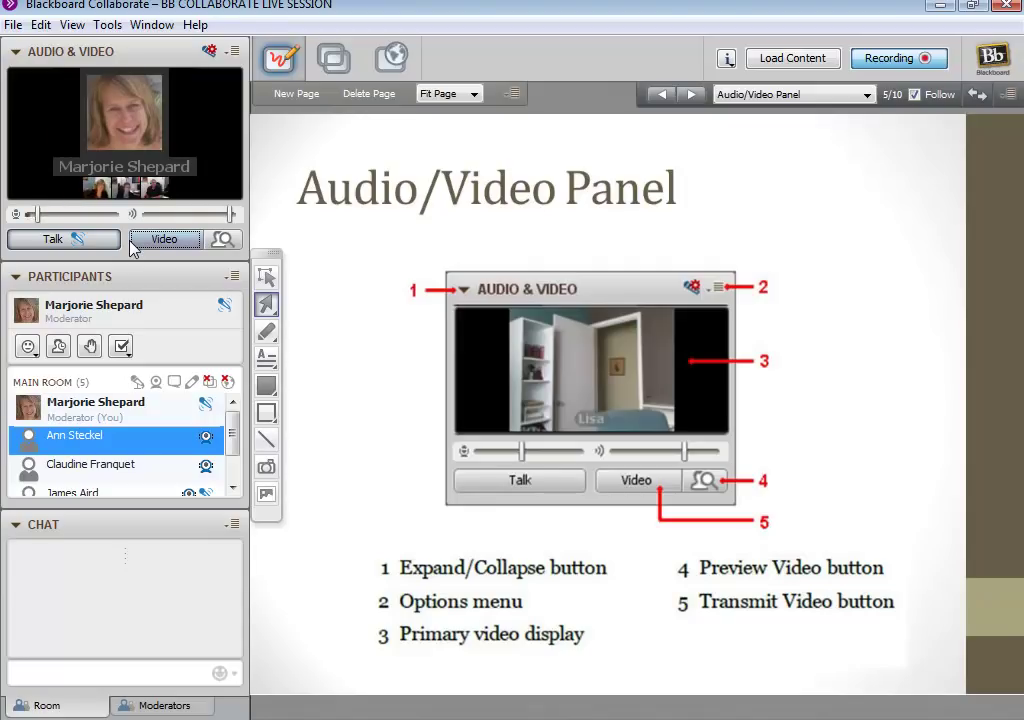
# - Go to slide 6, widen the left column and lengthen the participant list to show all five
pyautogui.click(693, 96)
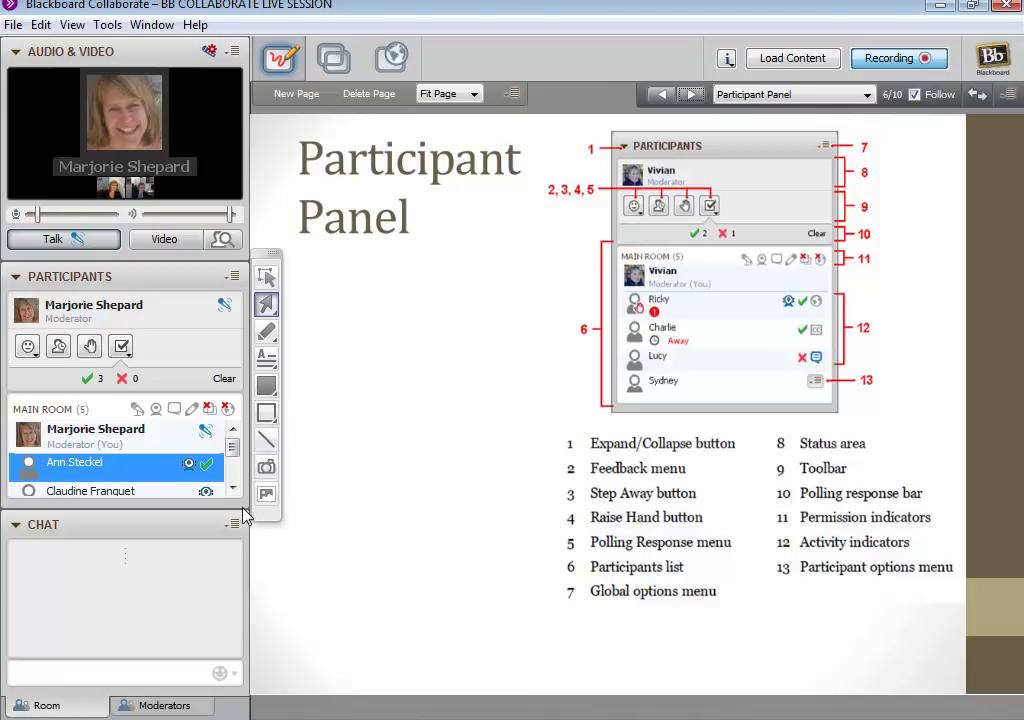
pyautogui.moveTo(245, 514); pyautogui.dragTo(267, 523)
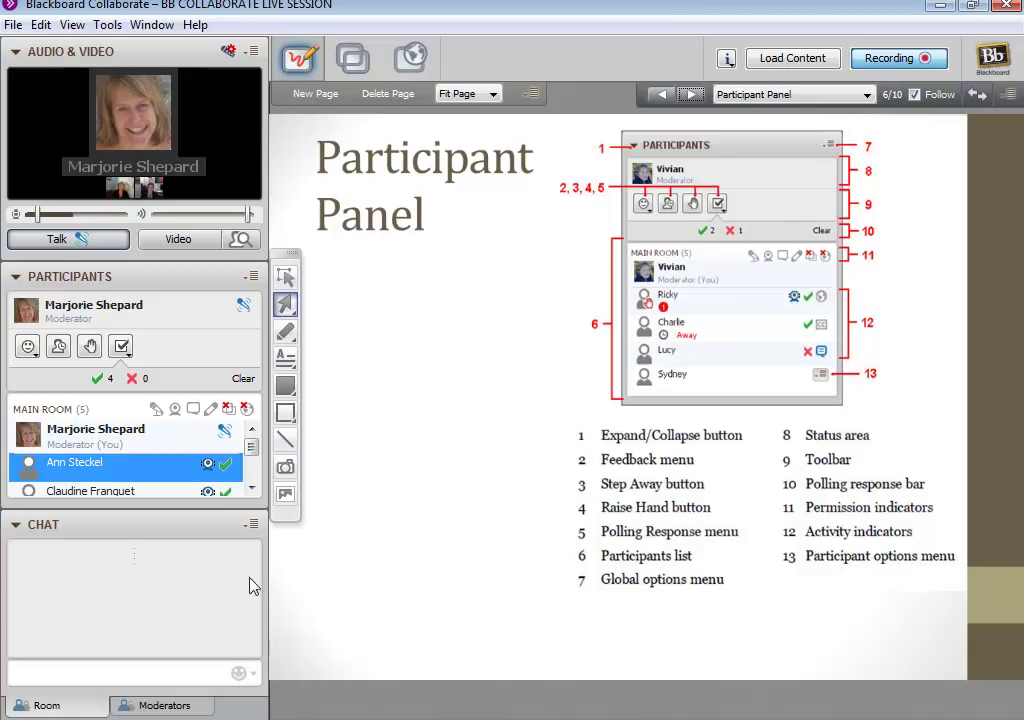
pyautogui.moveTo(218, 510); pyautogui.dragTo(219, 610)
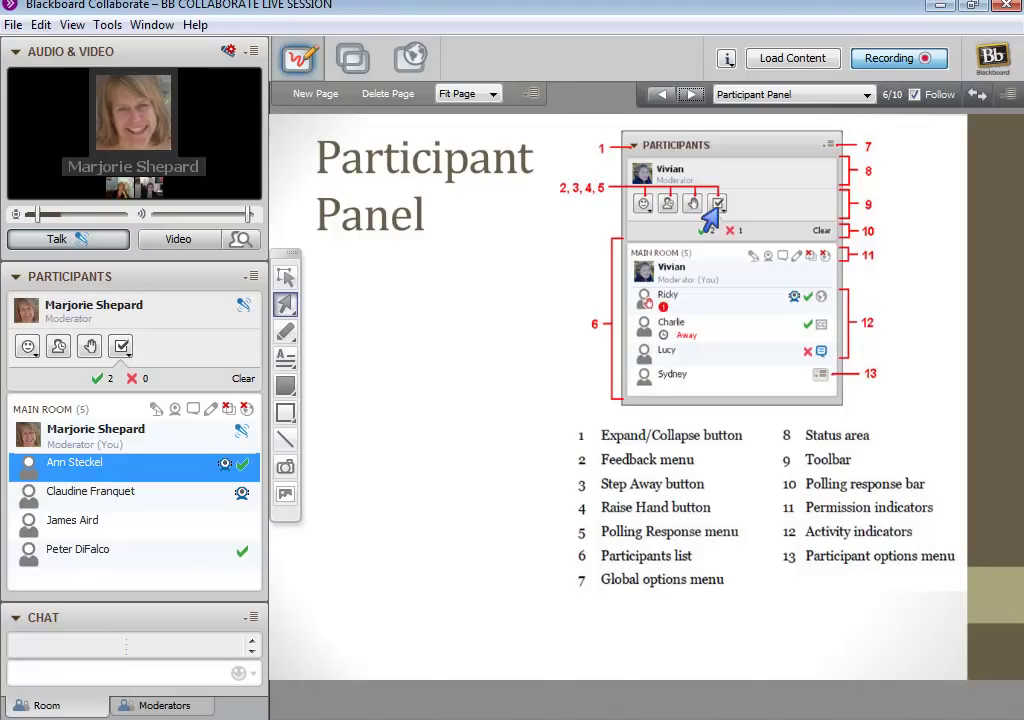
pyautogui.moveTo(250, 484)
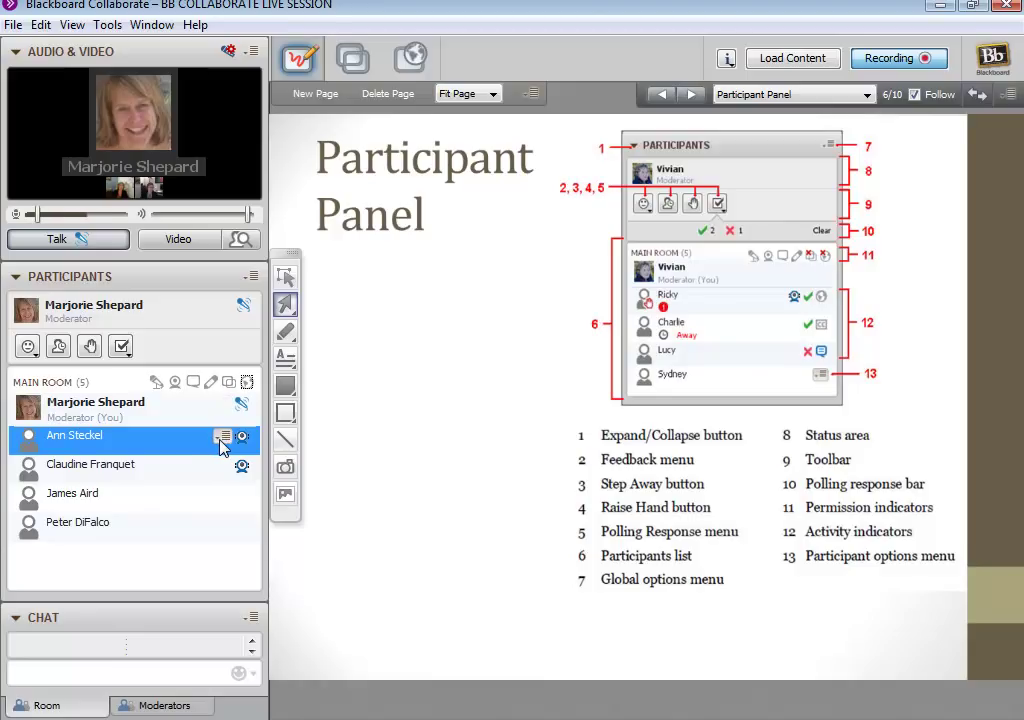
# - Give the first attendee moderator privileges and confirm with Yes
pyautogui.click(221, 440)
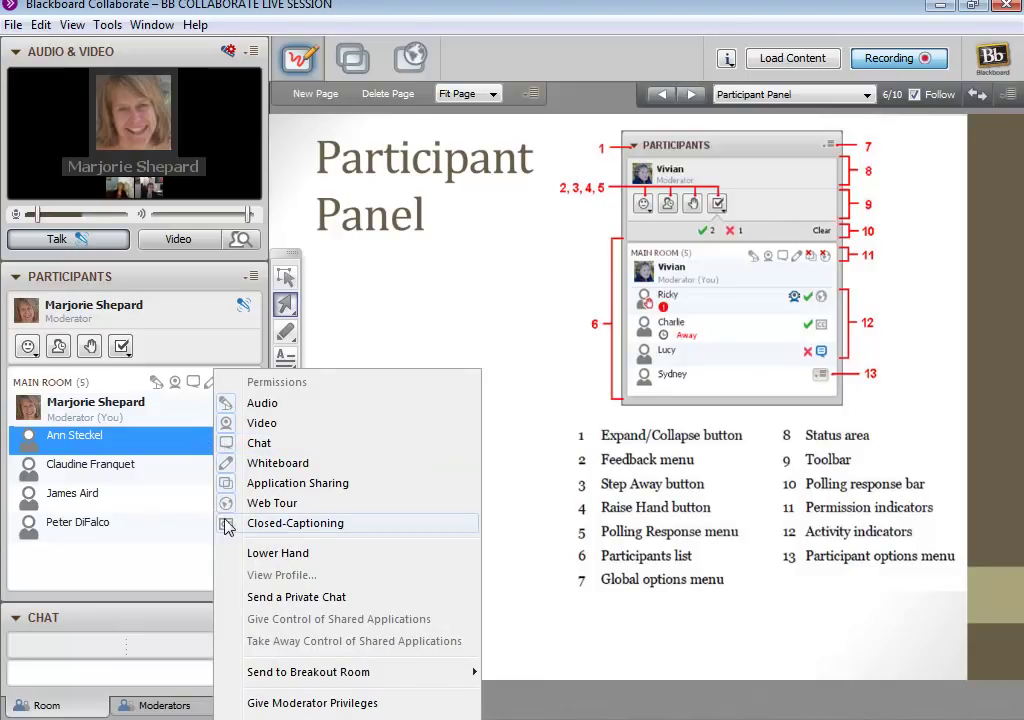
pyautogui.click(229, 524)
pyautogui.click(225, 445)
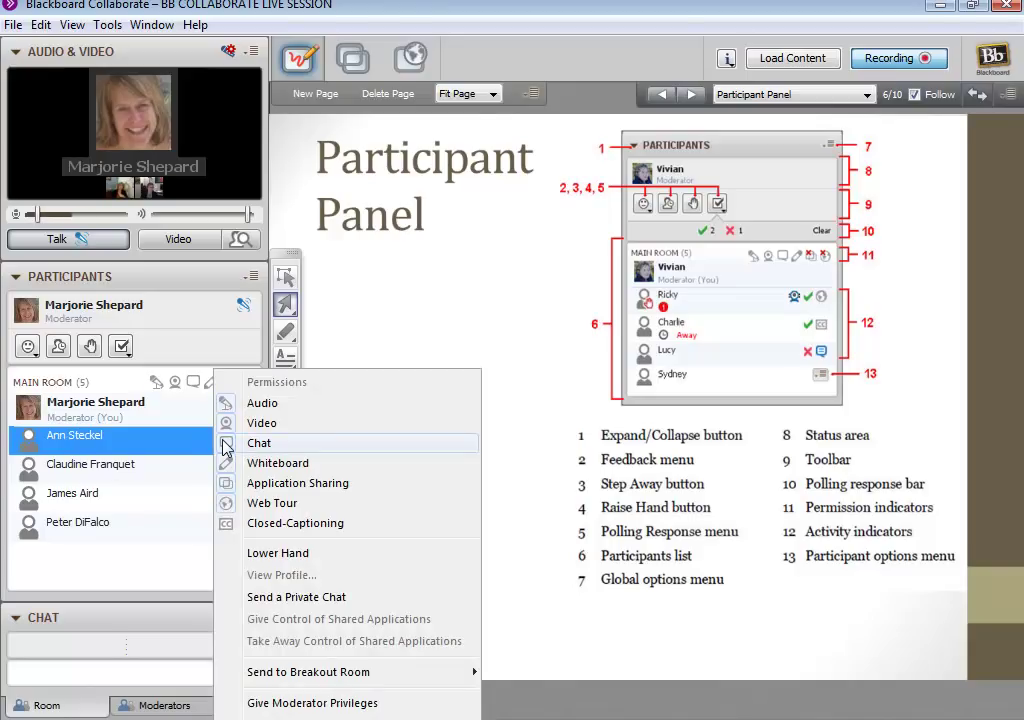
pyautogui.click(270, 705)
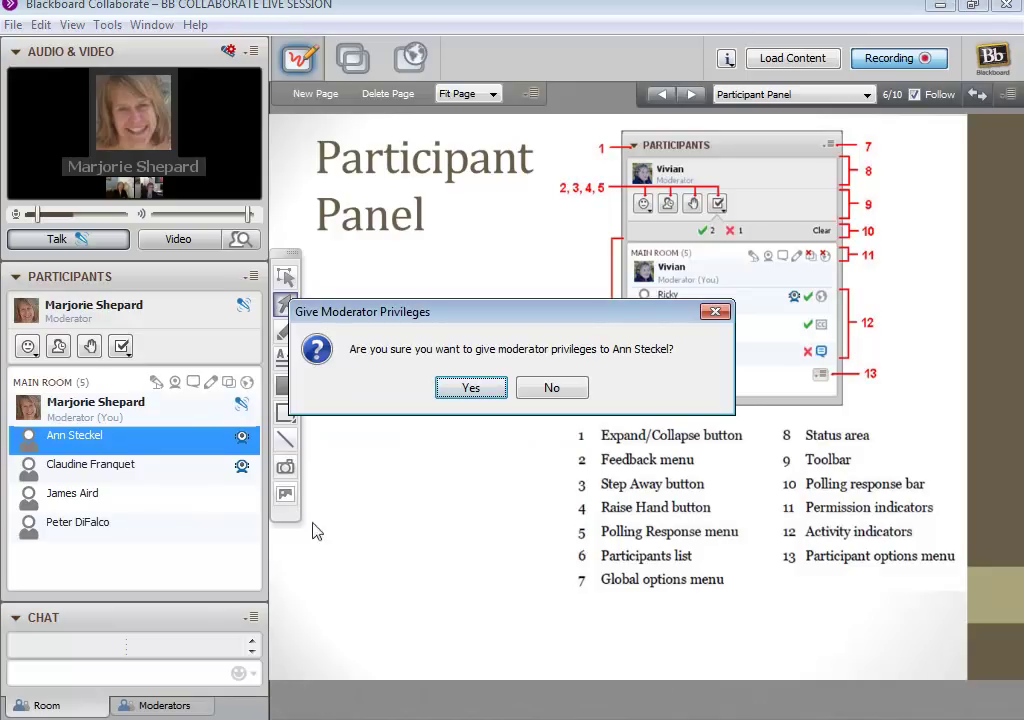
pyautogui.click(472, 392)
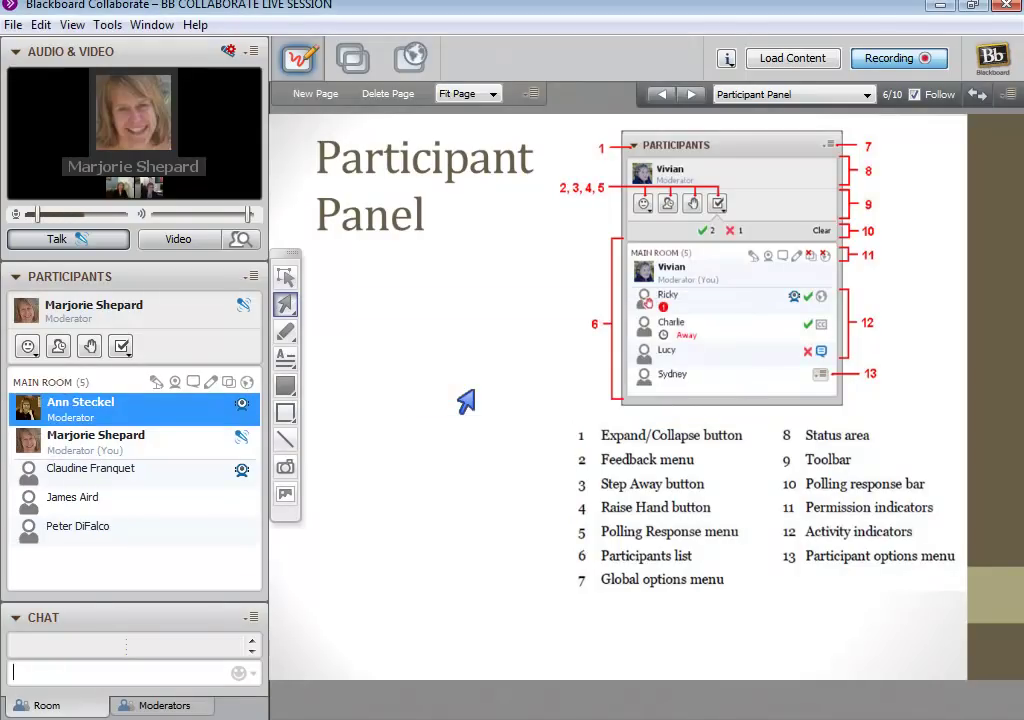
# - Promote a second attendee to moderator as well, confirming the prompt
pyautogui.click(211, 505)
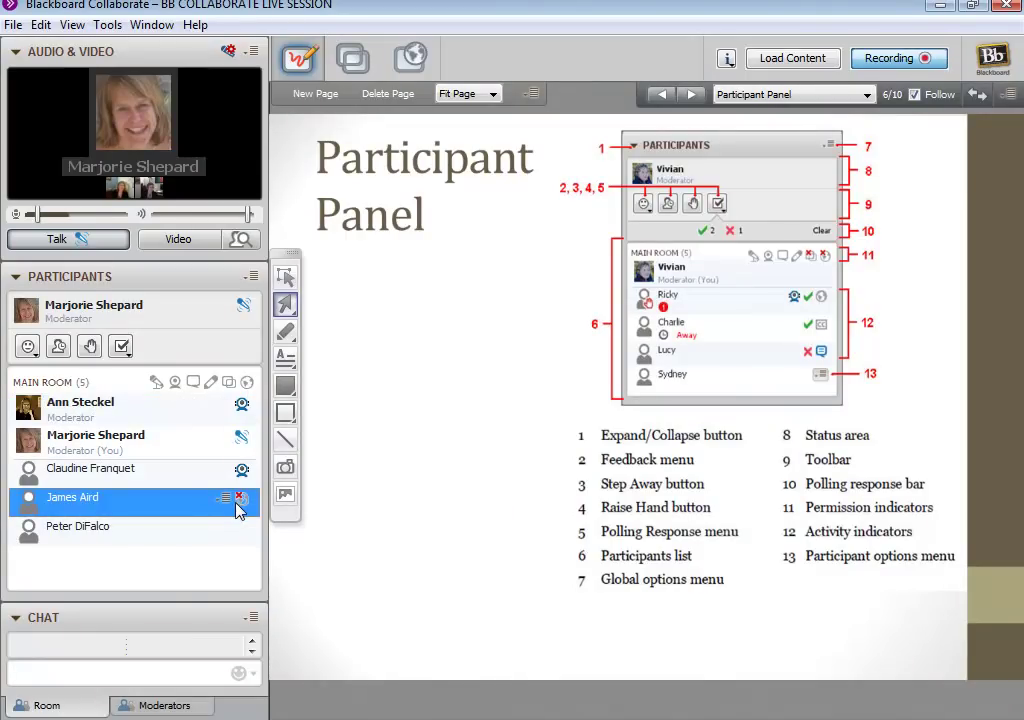
pyautogui.click(238, 503)
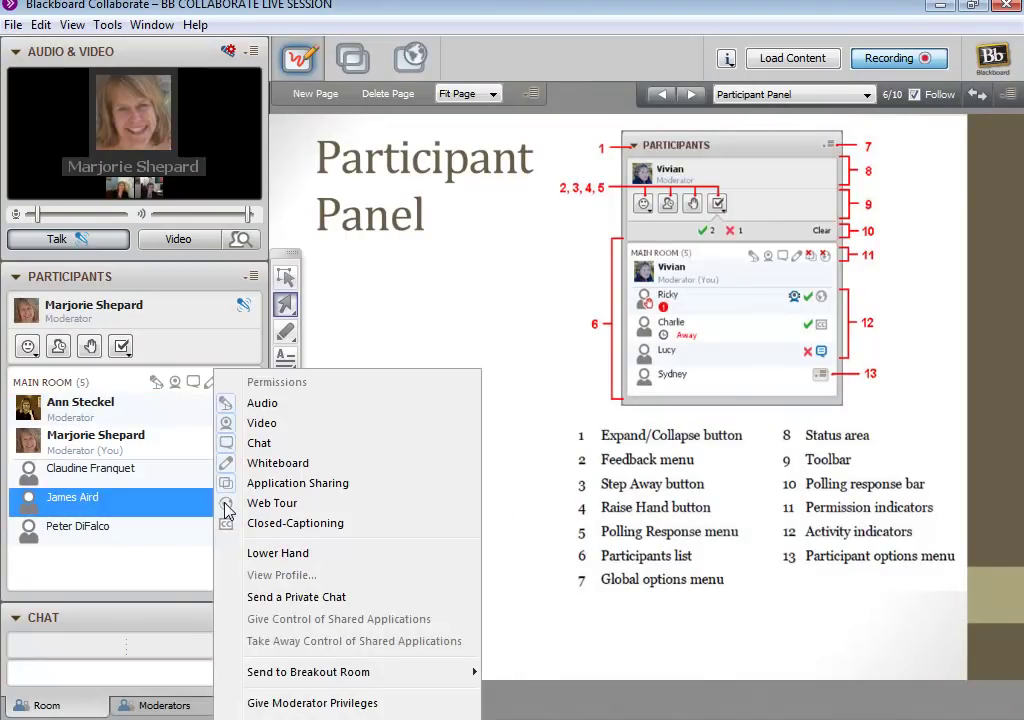
pyautogui.click(262, 703)
pyautogui.click(470, 386)
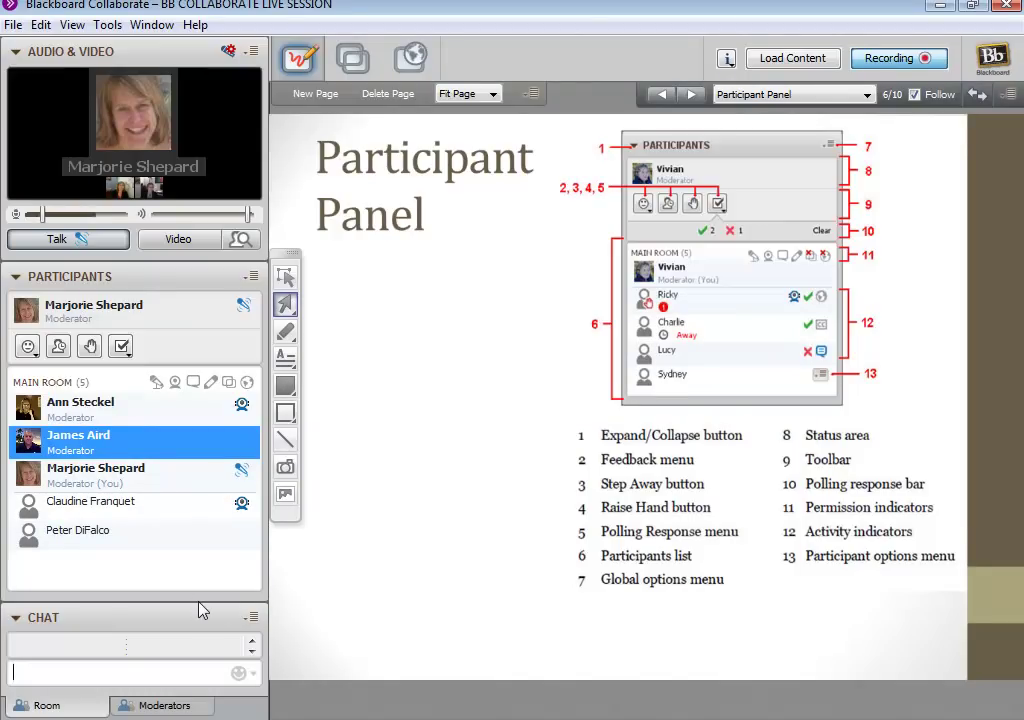
# - Go to slide 7, Chat Panel, enlarge the chat area, and send 'hi' to the room
pyautogui.click(686, 94)
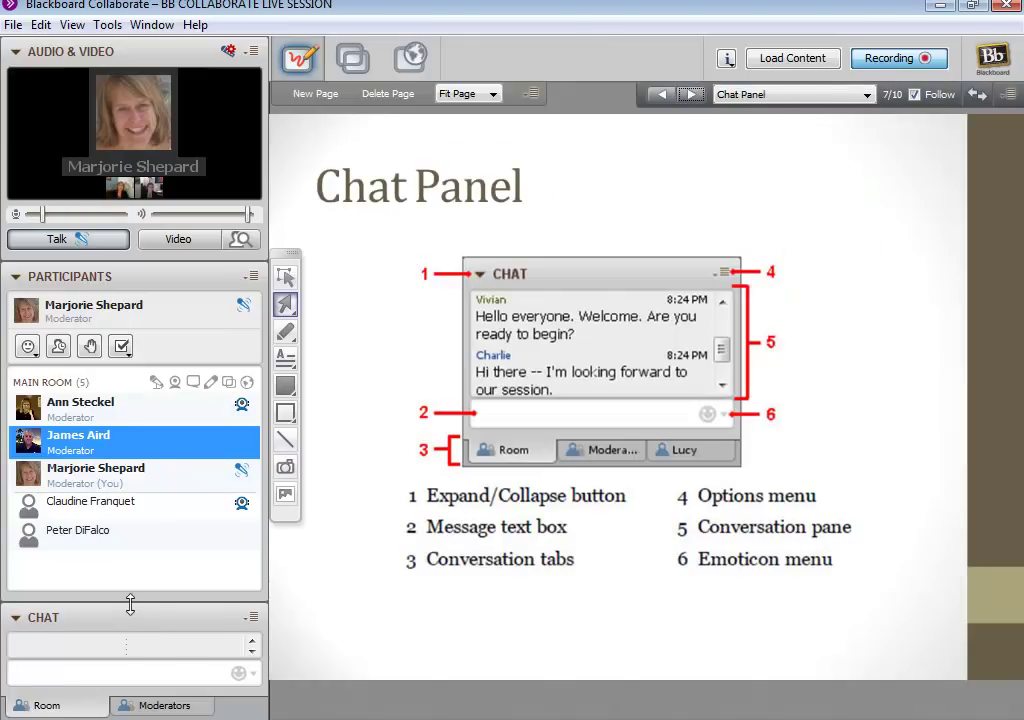
pyautogui.moveTo(130, 604); pyautogui.dragTo(144, 521)
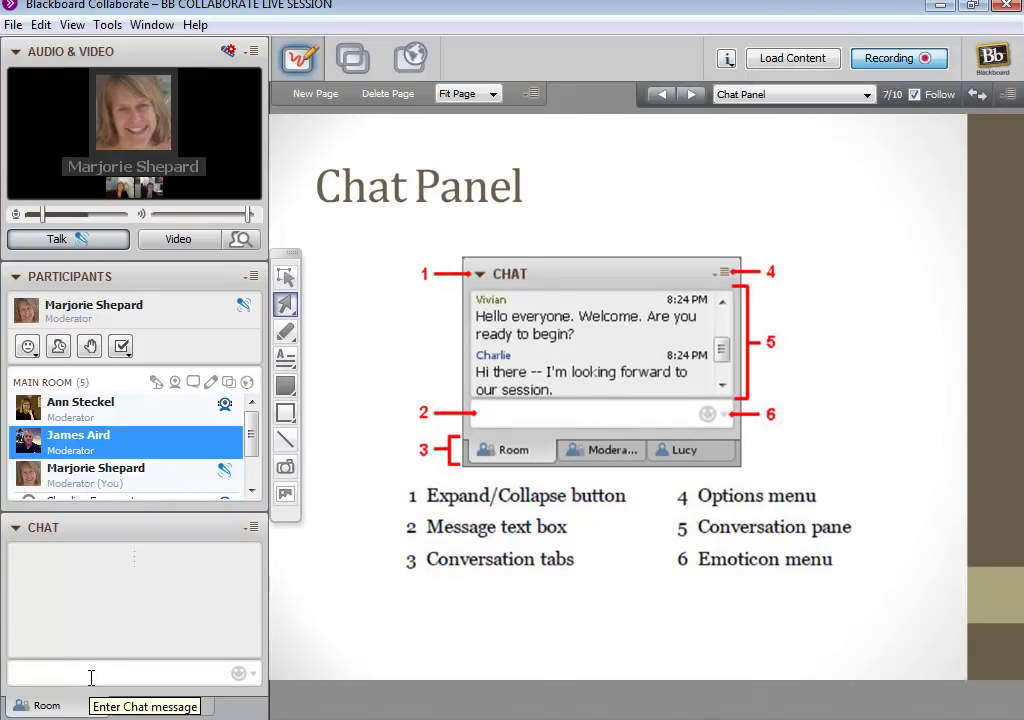
pyautogui.write('hi')
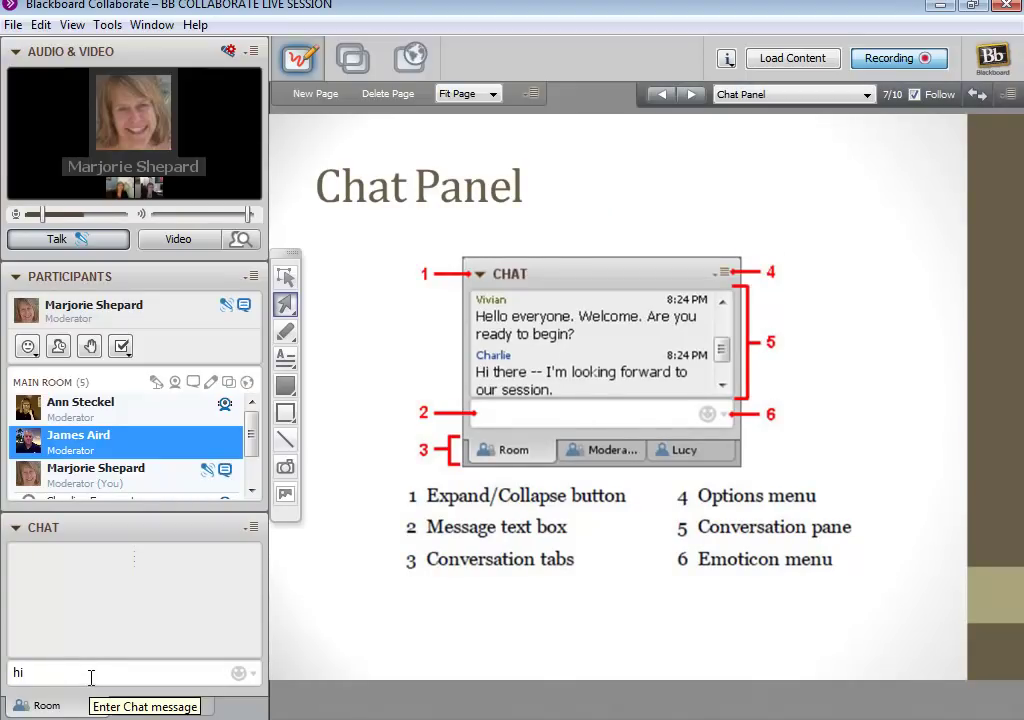
pyautogui.press('Return')
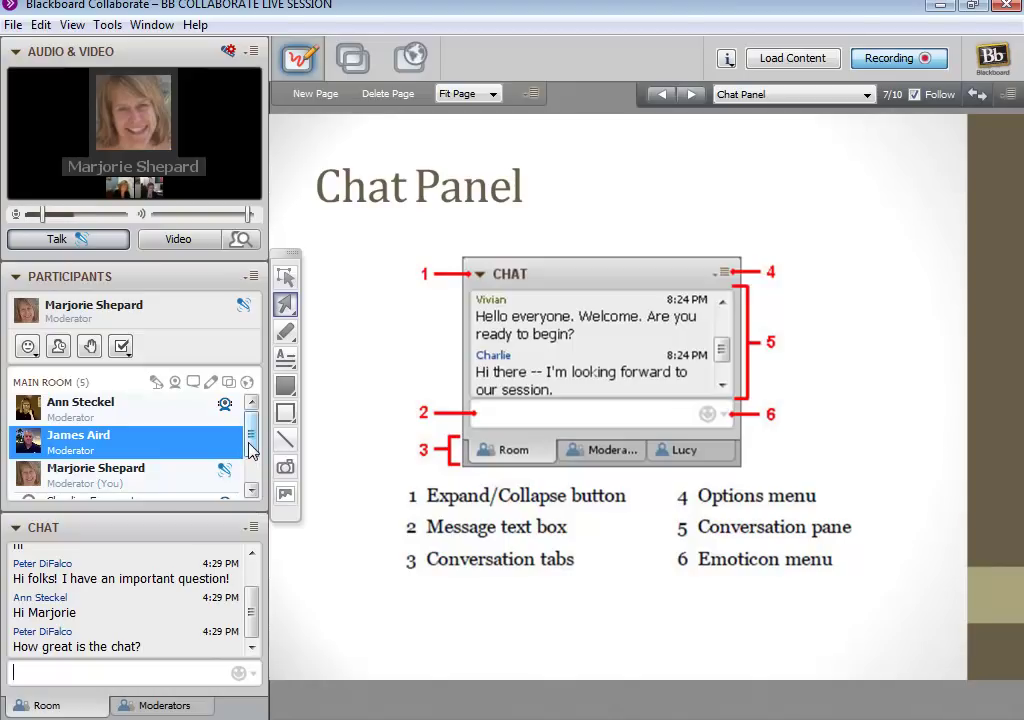
# - Privately ask the last attendee in the list 'What is it in particular you like?'
pyautogui.scroll(-2, 250, 450)
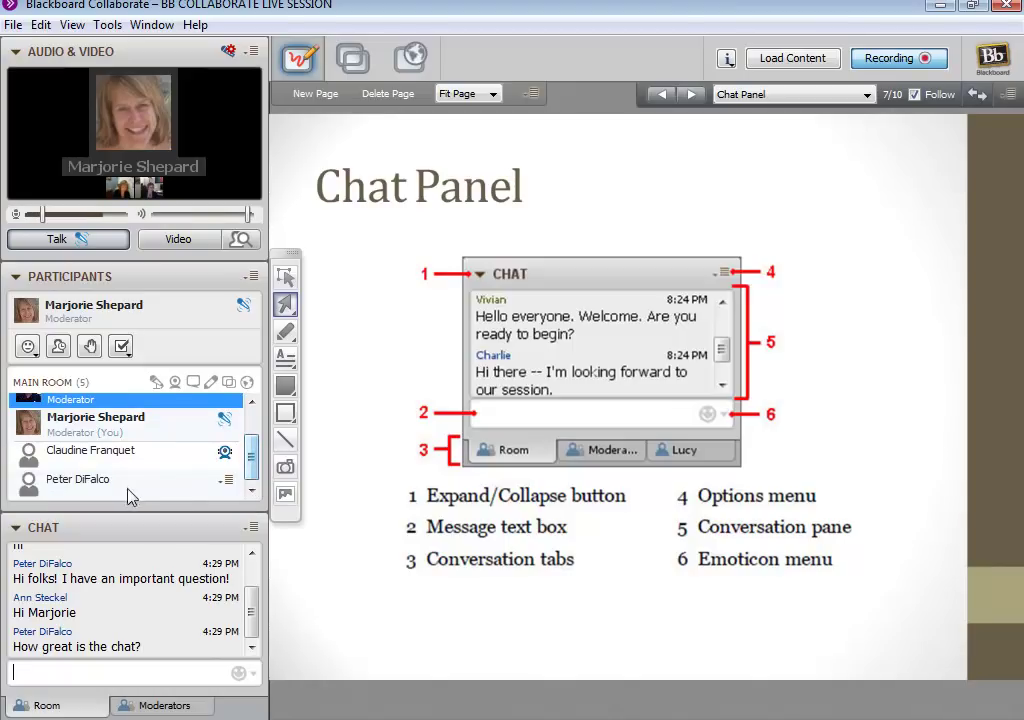
pyautogui.click(75, 485)
pyautogui.doubleClick(75, 485)
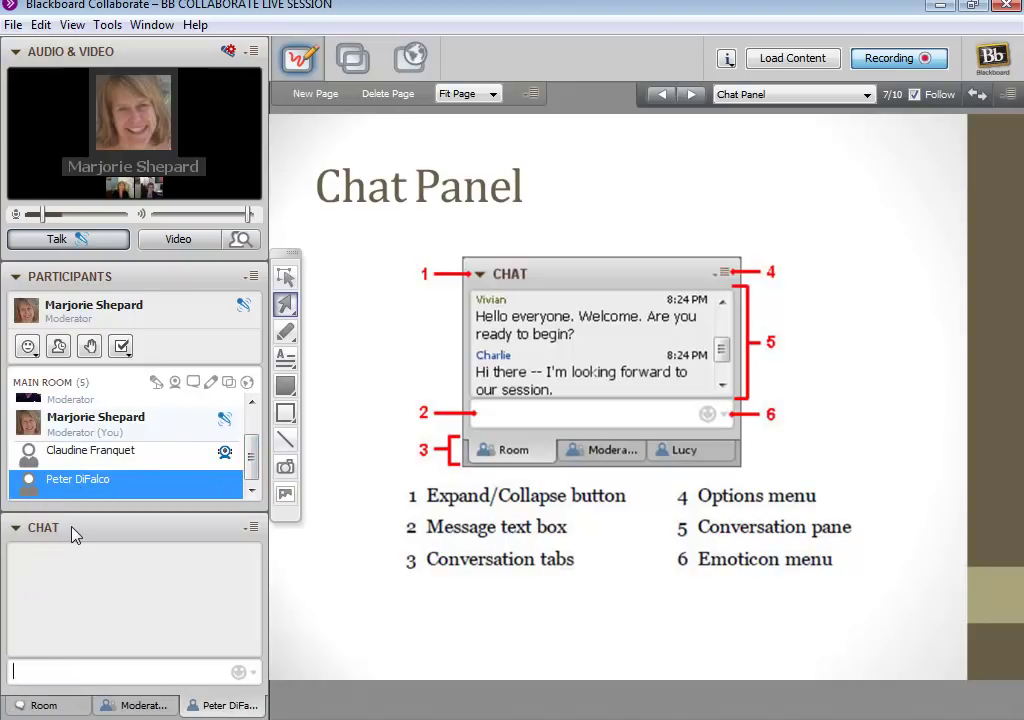
pyautogui.write('What is it')
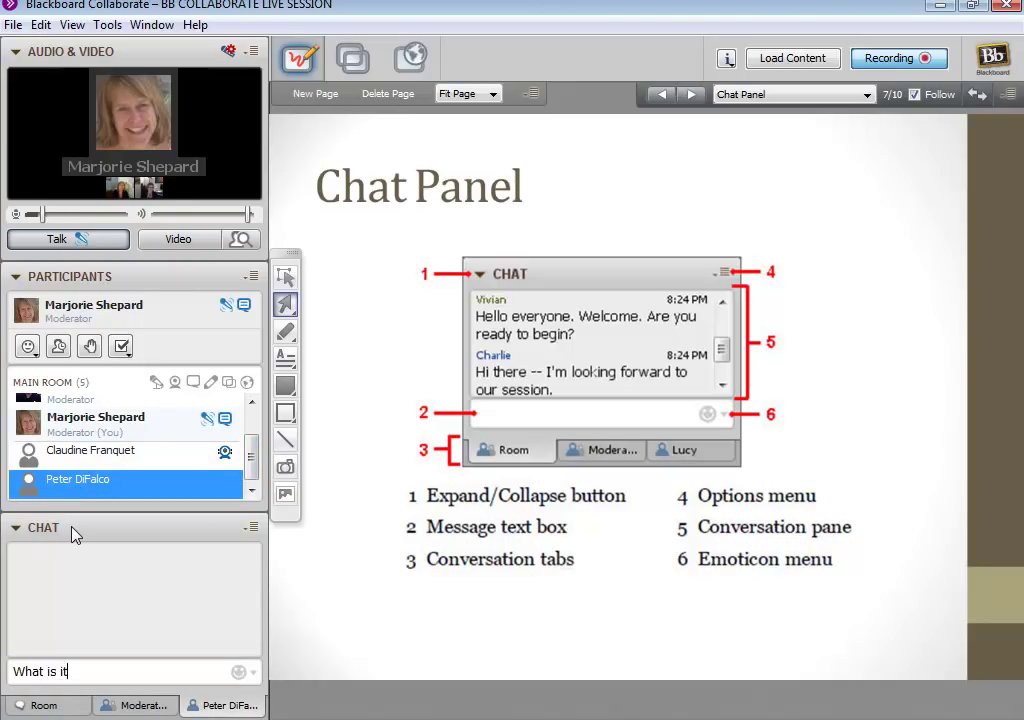
pyautogui.write(' in particular')
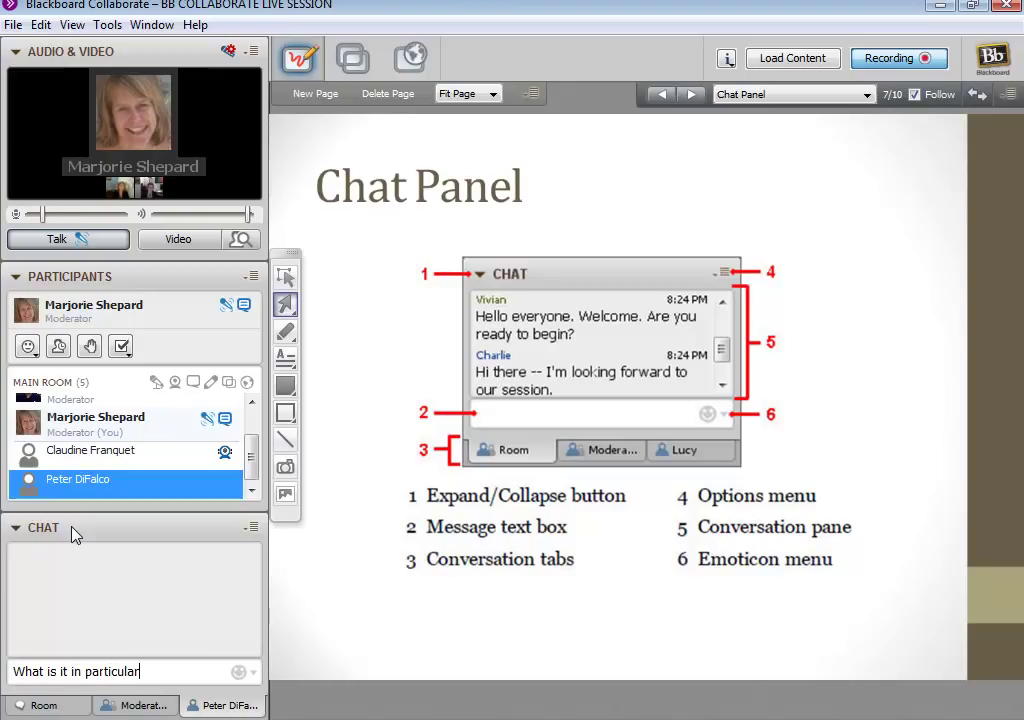
pyautogui.write(' you like')
pyautogui.write('?')
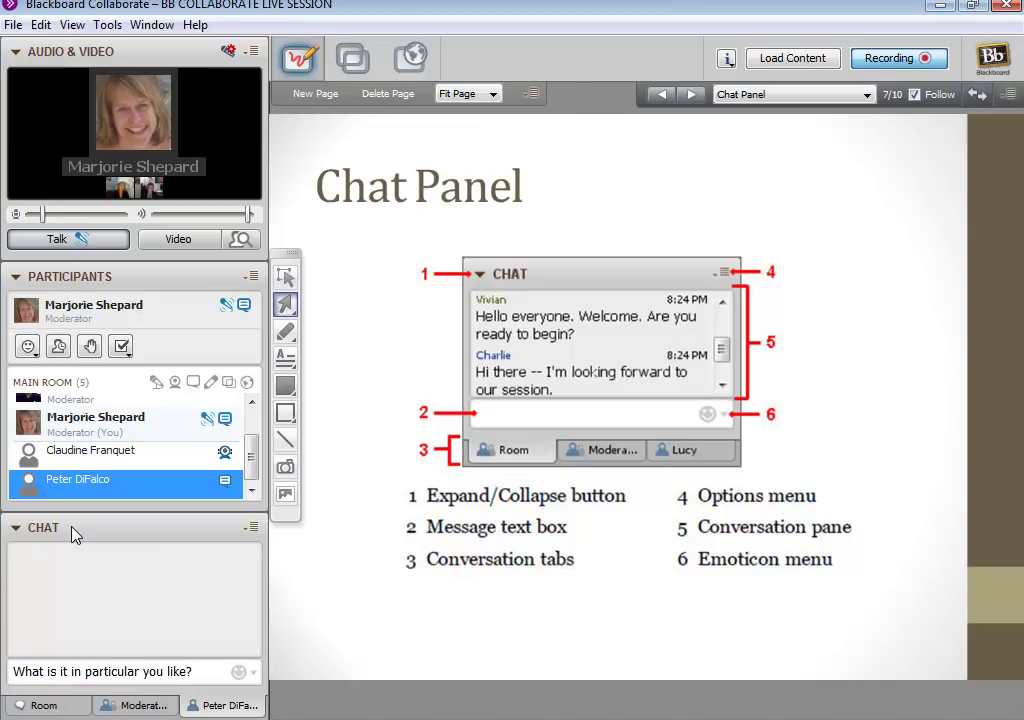
pyautogui.press('Return')
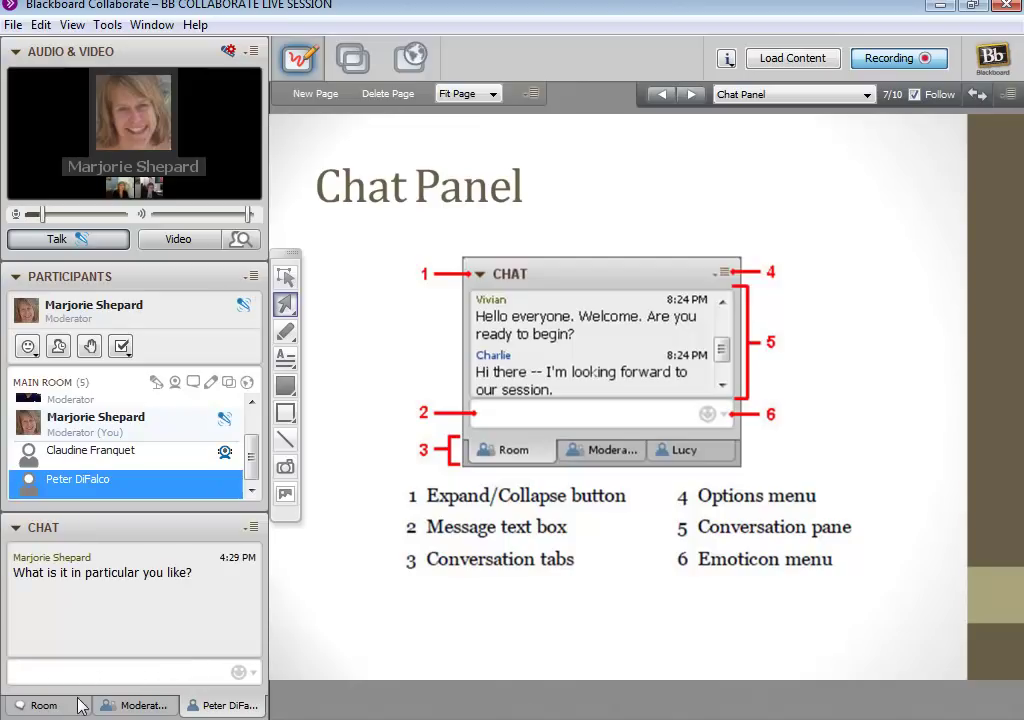
# - Return to the Room chat tab, opening and then closing the Chat options menu
pyautogui.click(78, 704)
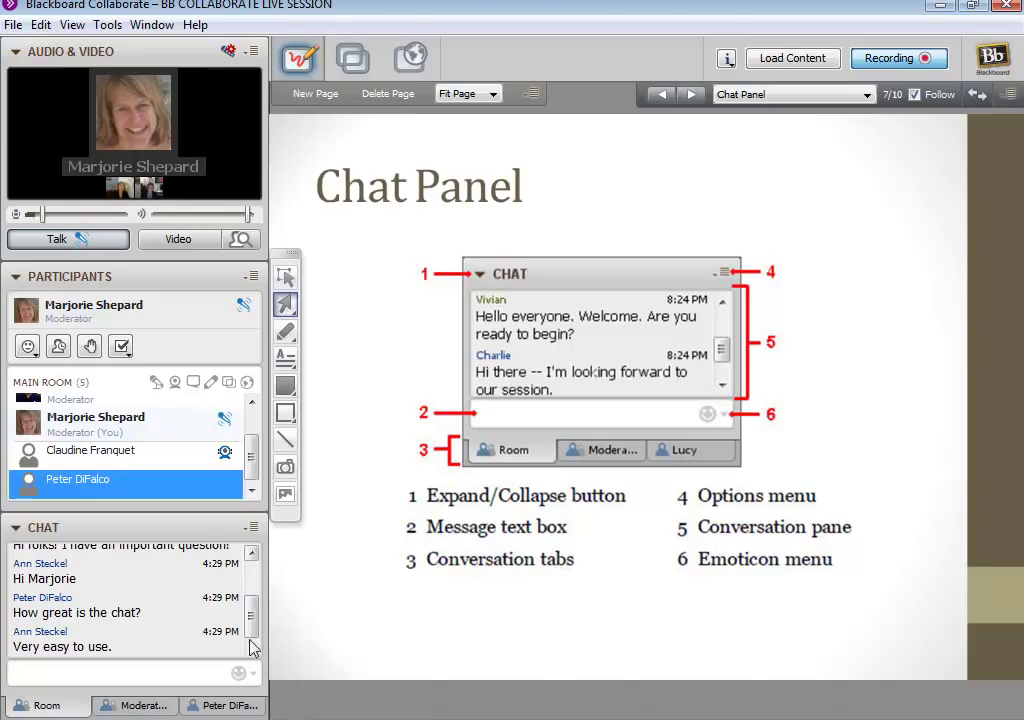
pyautogui.click(250, 530)
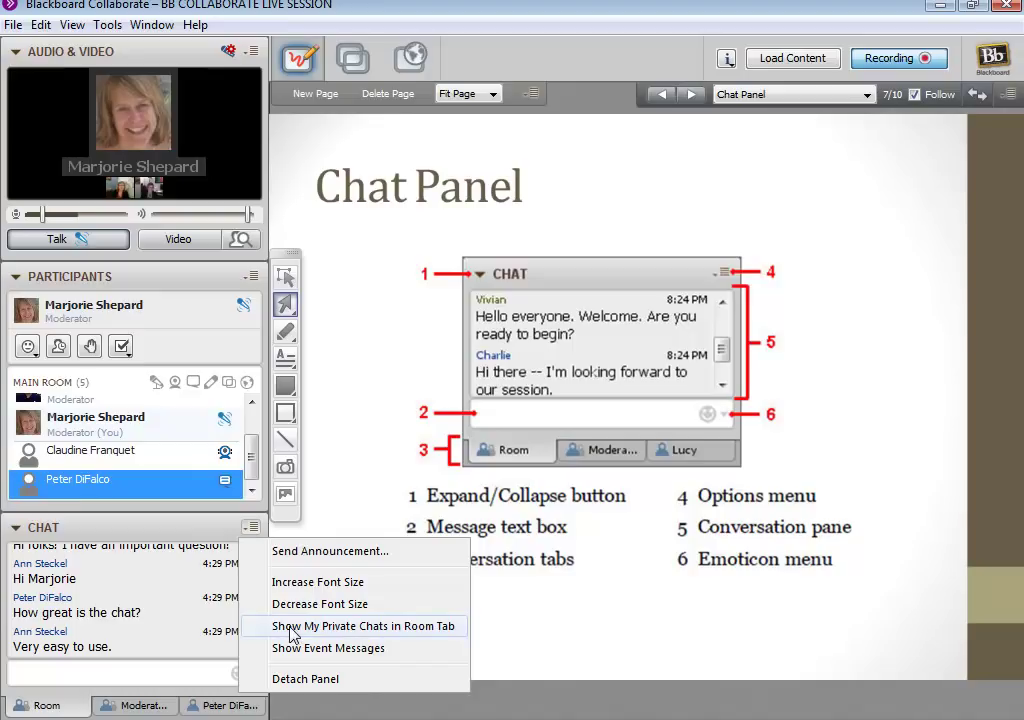
pyautogui.click(55, 707)
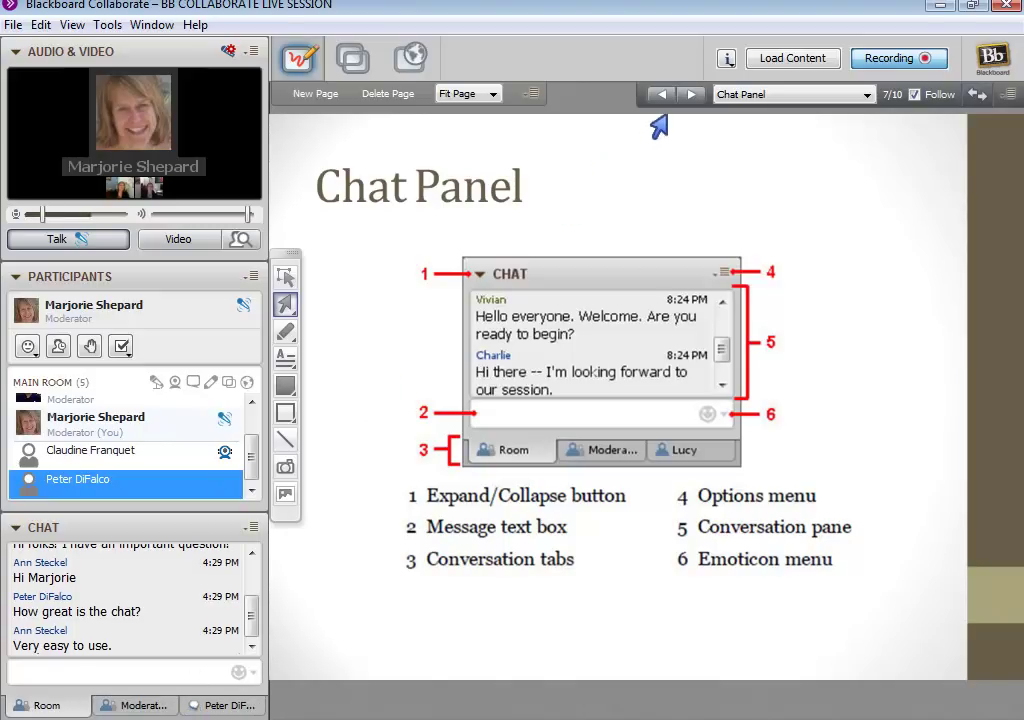
# - Advance to the Presentation Tools slide and insert a blank Public Page 1 after it
pyautogui.click(690, 95)
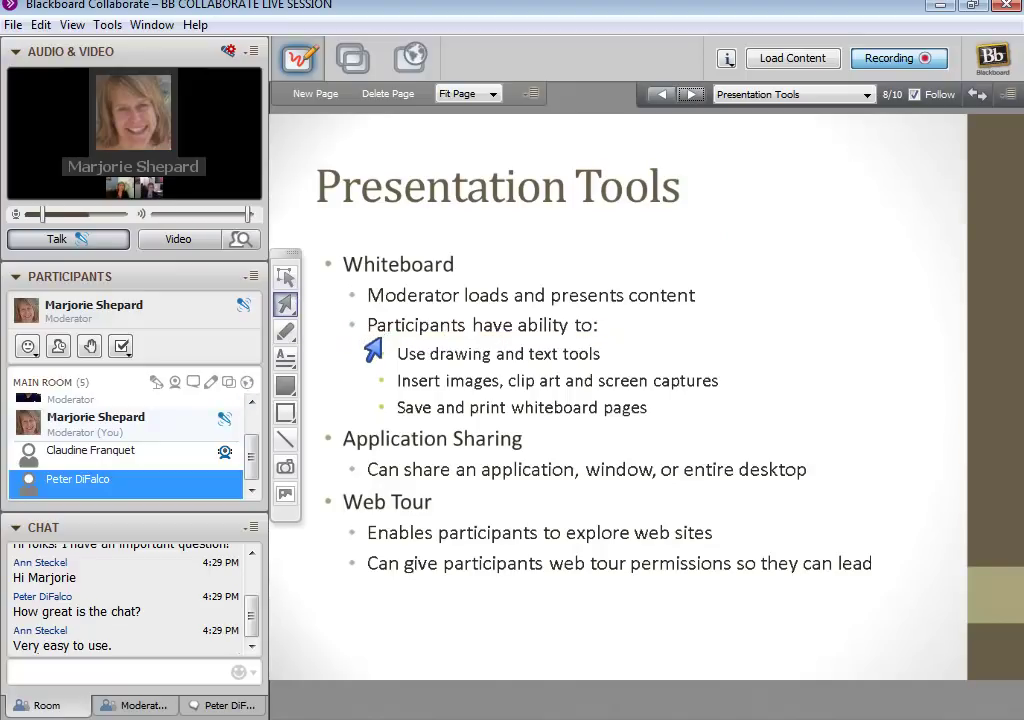
pyautogui.click(318, 94)
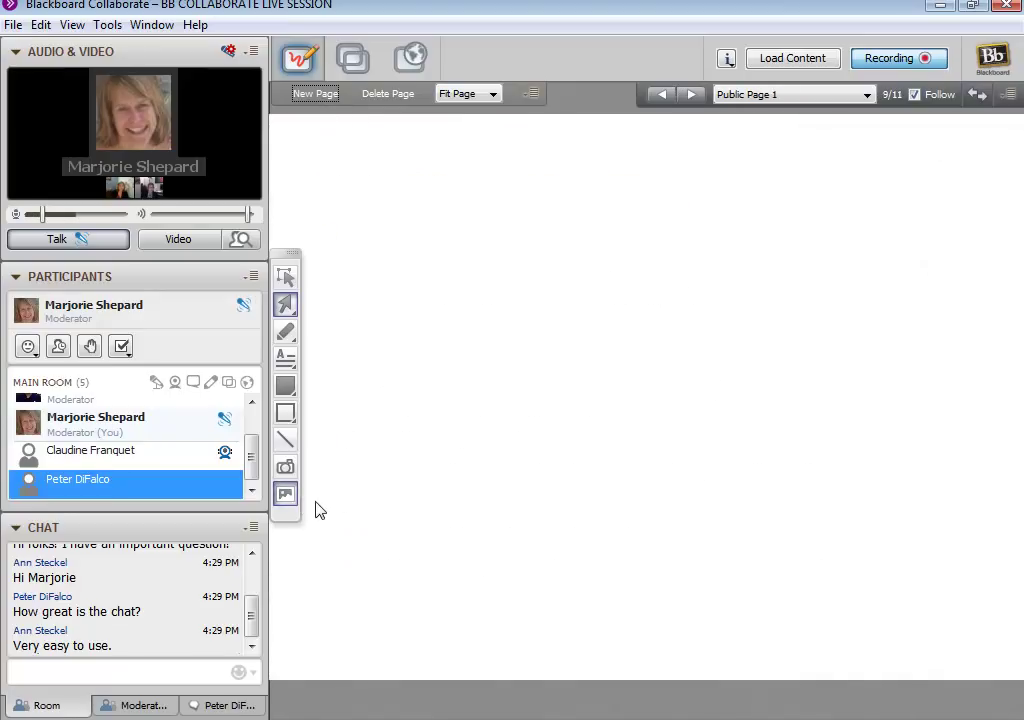
# - Fill Public Page 1 with the US map clip-art background and choose the pointing-hand marker
pyautogui.click(287, 496)
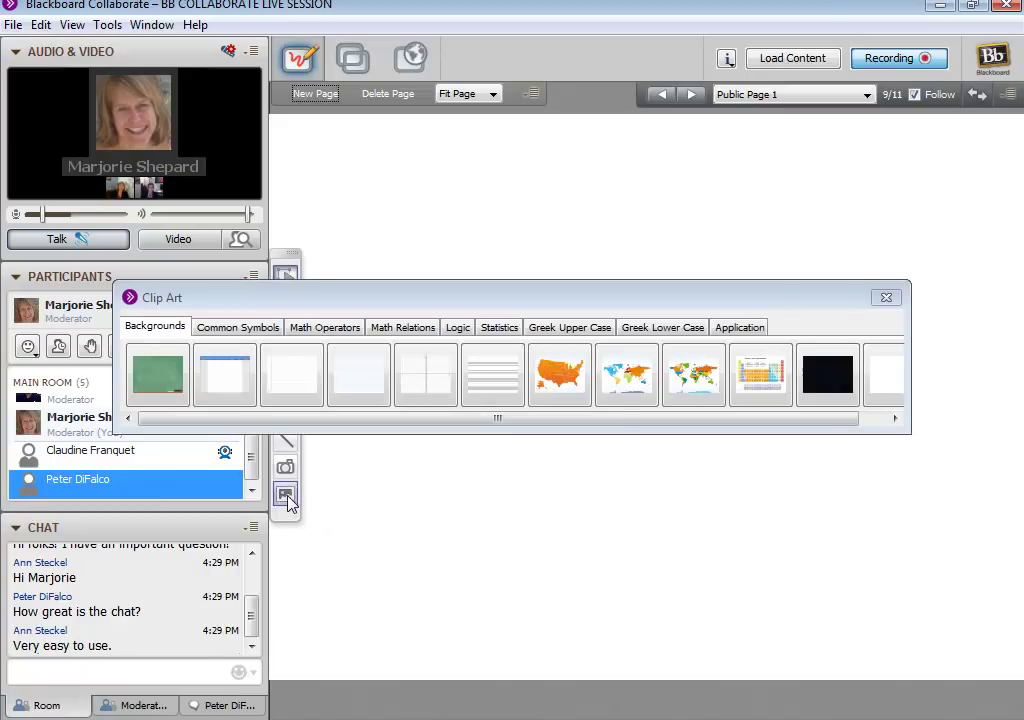
pyautogui.click(564, 384)
pyautogui.click(887, 298)
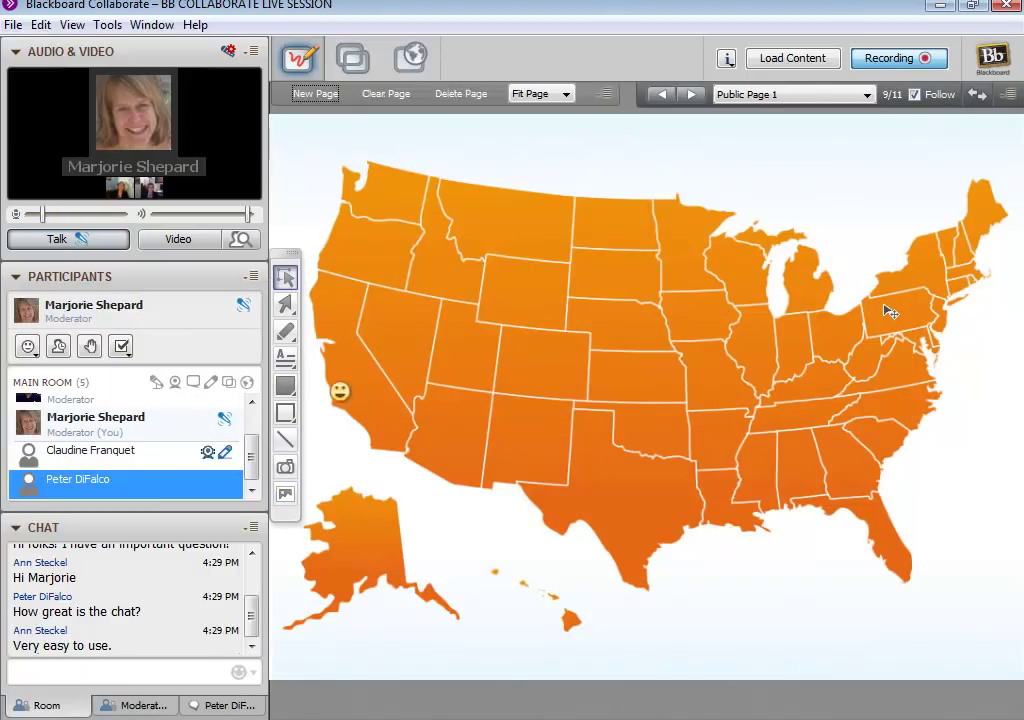
pyautogui.moveTo(285, 306)
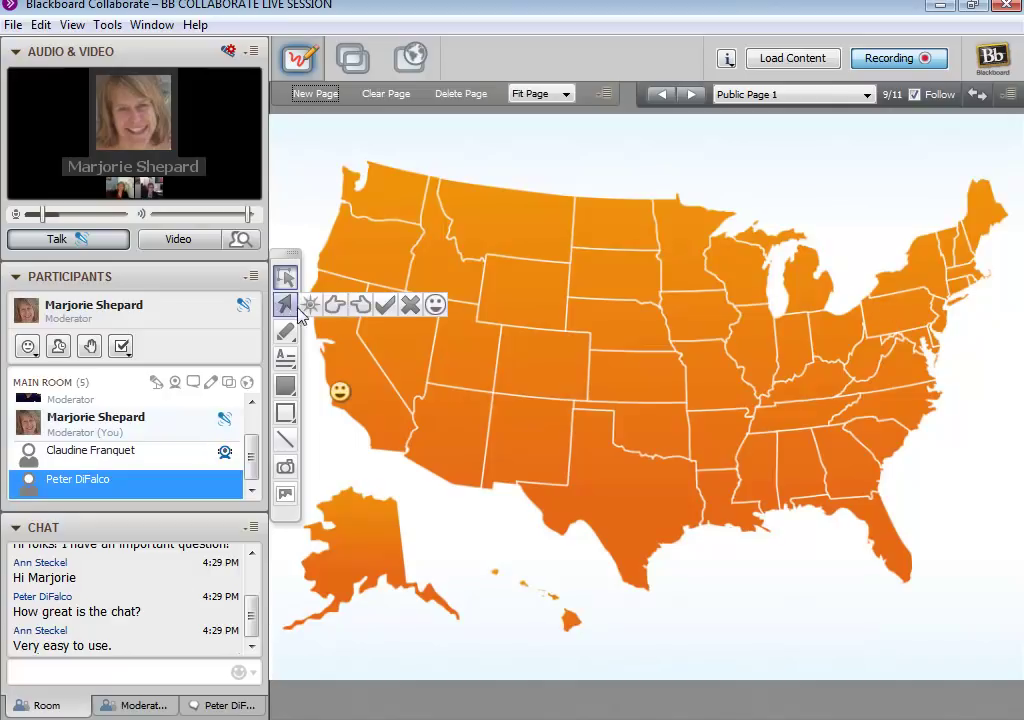
pyautogui.click(359, 238)
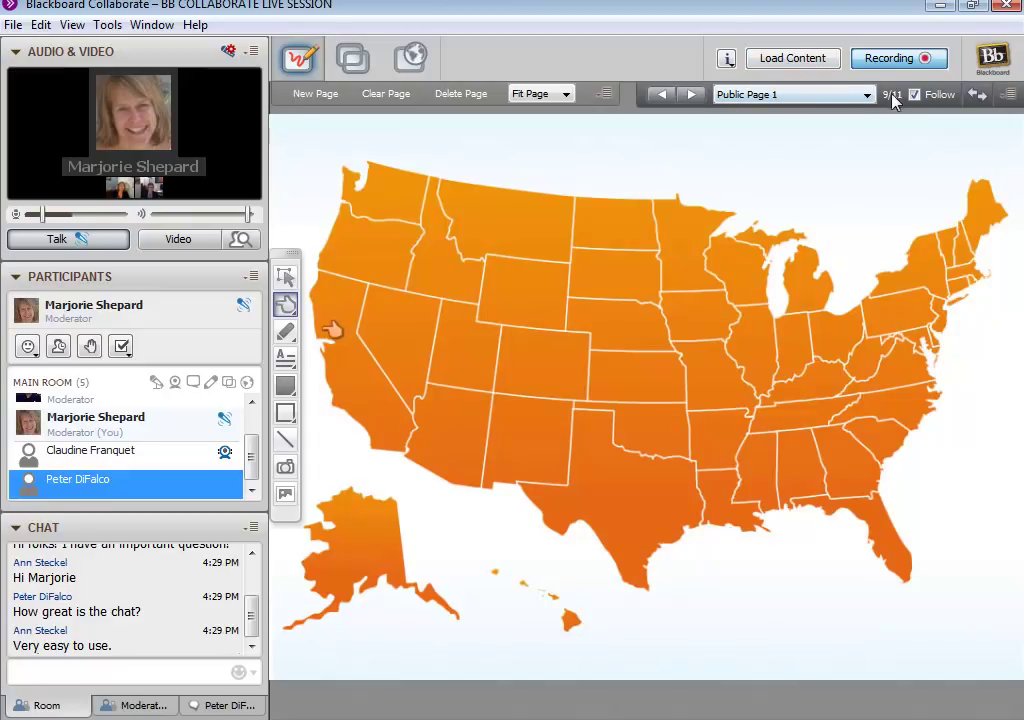
# - Jump to the Presentation Tools slide, page 8 of 11, through the Page Explorer, then close it
pyautogui.click(1008, 94)
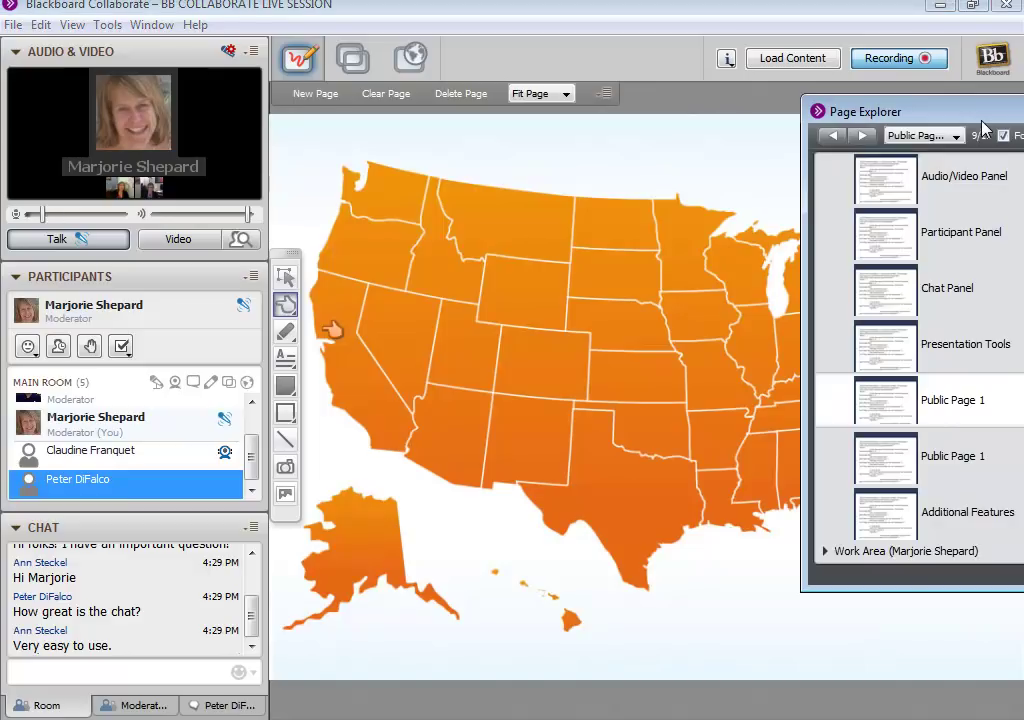
pyautogui.click(931, 370)
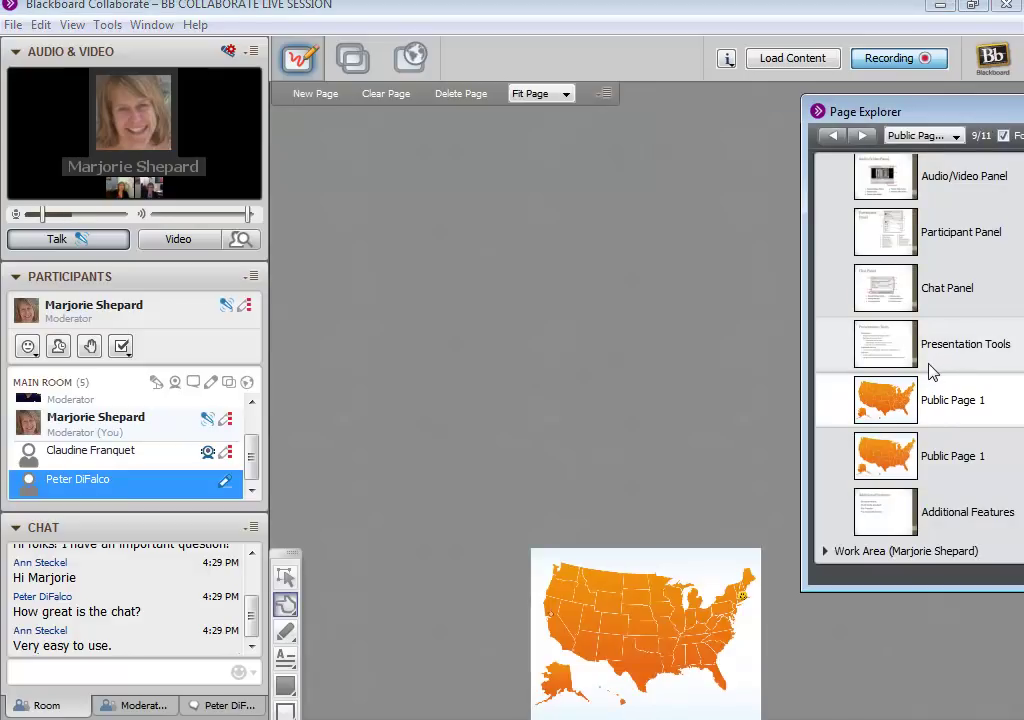
pyautogui.click(903, 351)
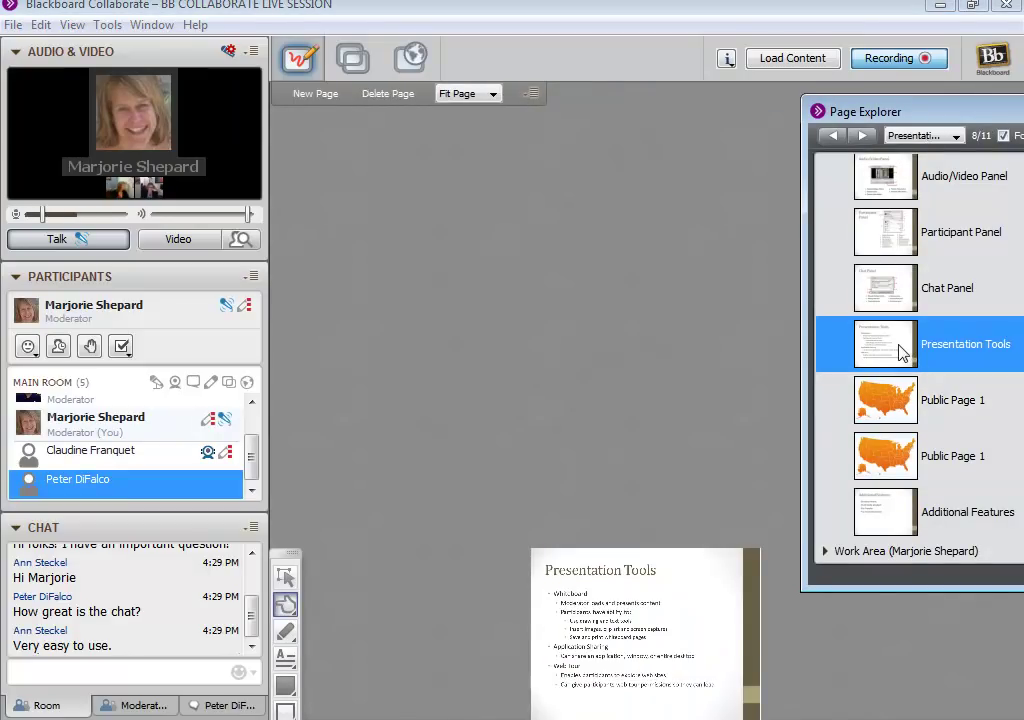
pyautogui.moveTo(912, 120); pyautogui.dragTo(745, 109)
pyautogui.click(930, 101)
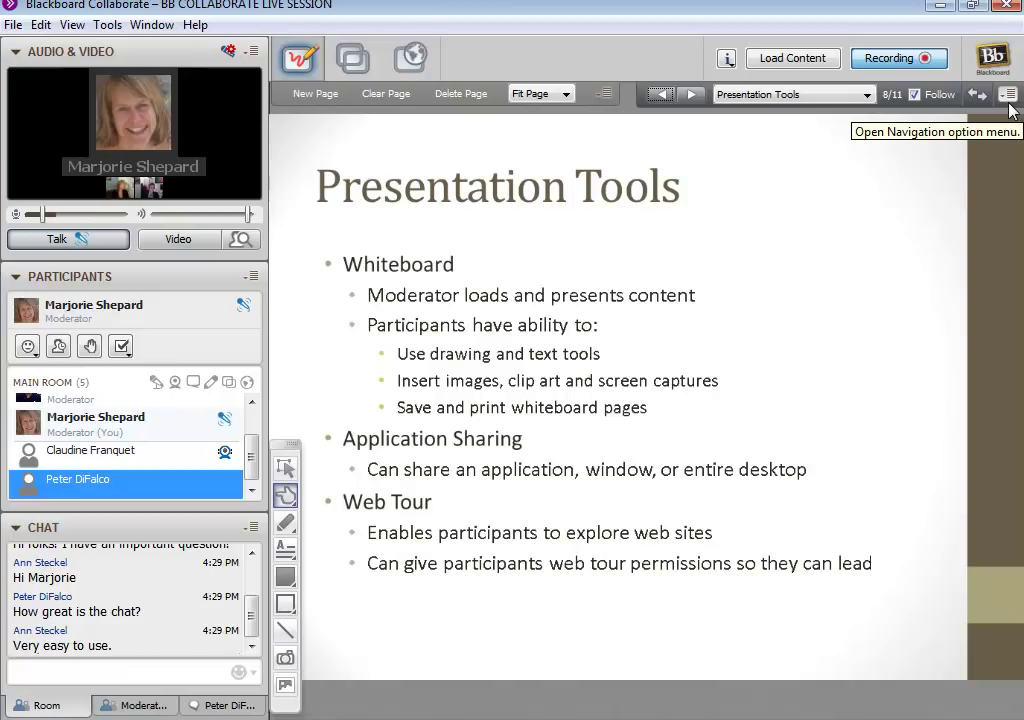
# - Accept elevated privileges and share the Firefox Blackboard Learn window, moving it to the top
pyautogui.click(356, 60)
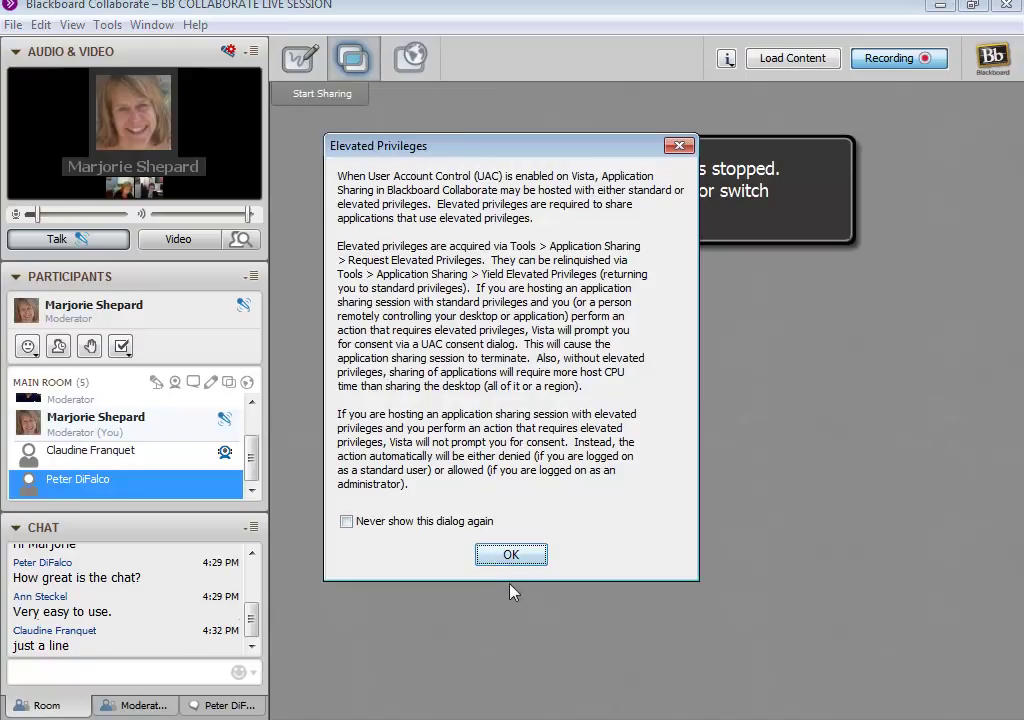
pyautogui.click(512, 556)
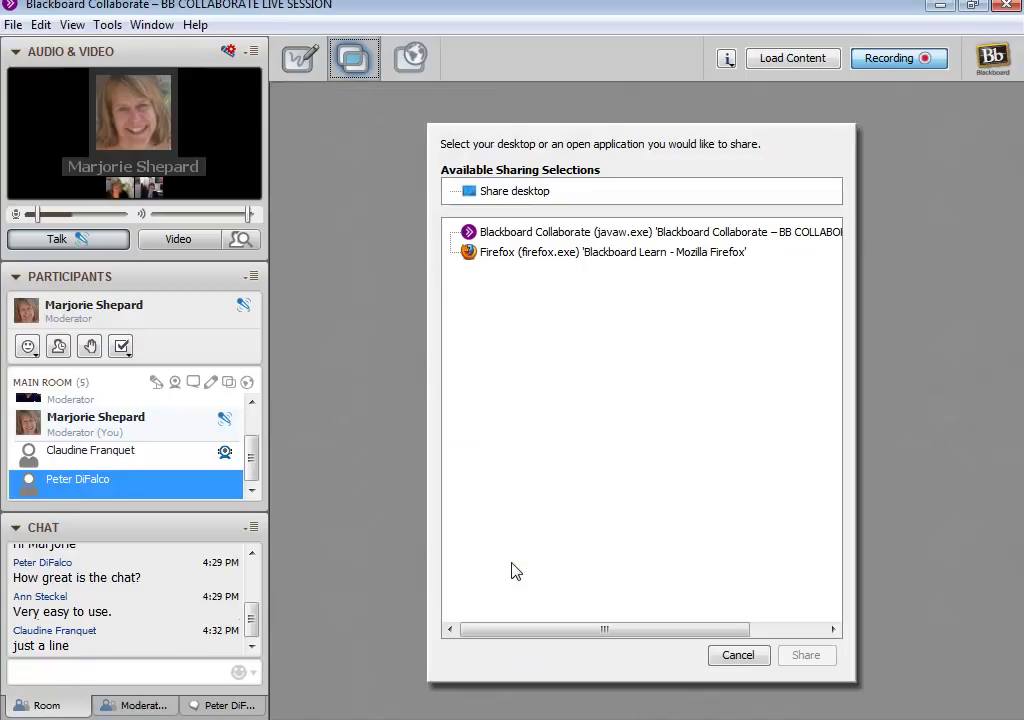
pyautogui.click(520, 255)
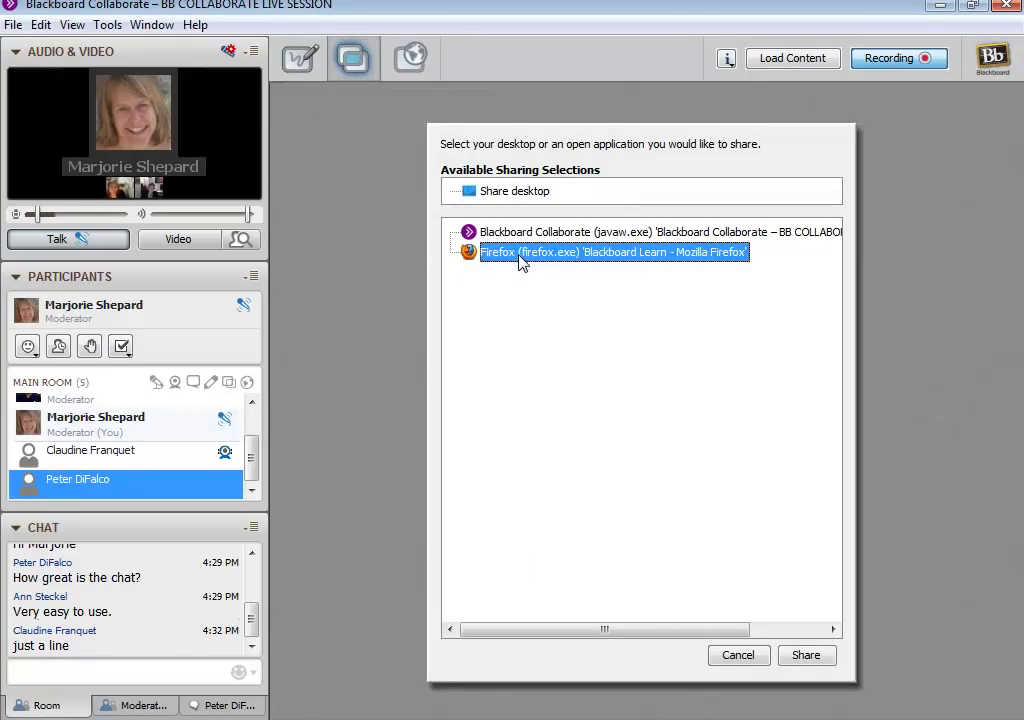
pyautogui.click(806, 656)
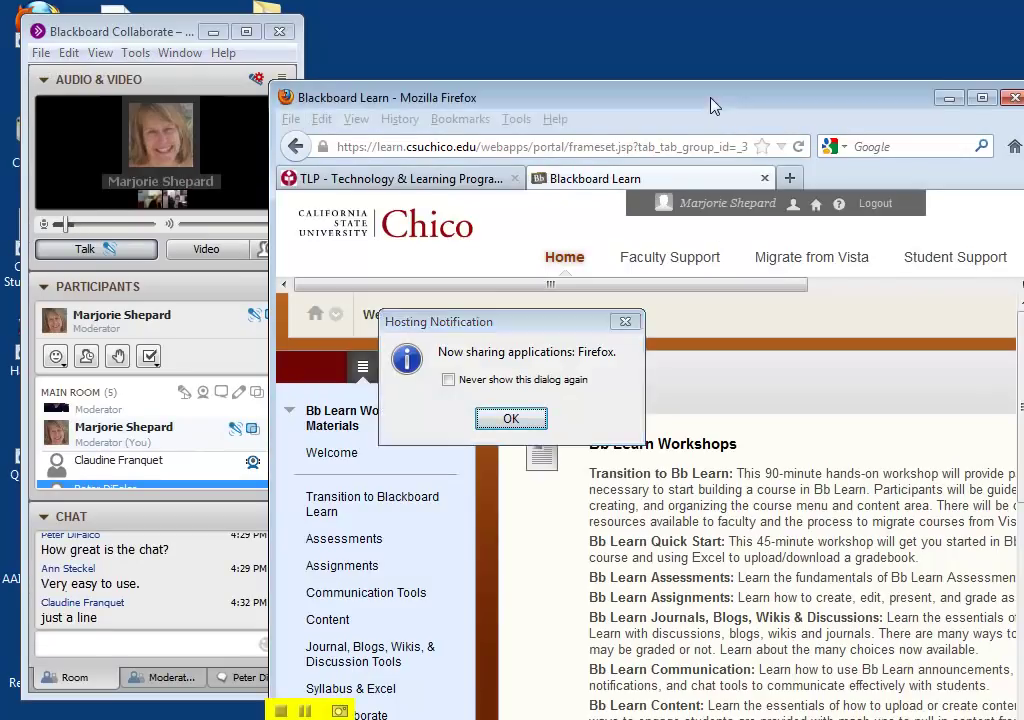
pyautogui.moveTo(716, 99)
pyautogui.mouseDown()
pyautogui.moveTo(731, 40)
pyautogui.moveTo(743, 35)
pyautogui.mouseUp()
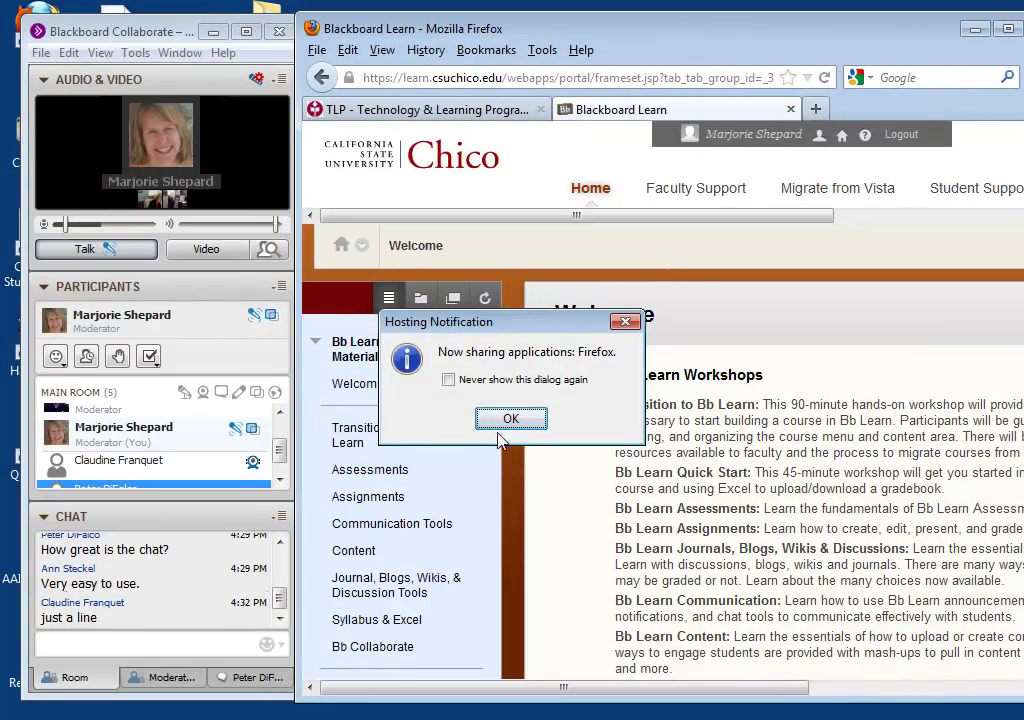
# - Show the Transition to Blackboard Learn page, then the 'Blackboard Learn: Adding Assessments' page
pyautogui.click(502, 435)
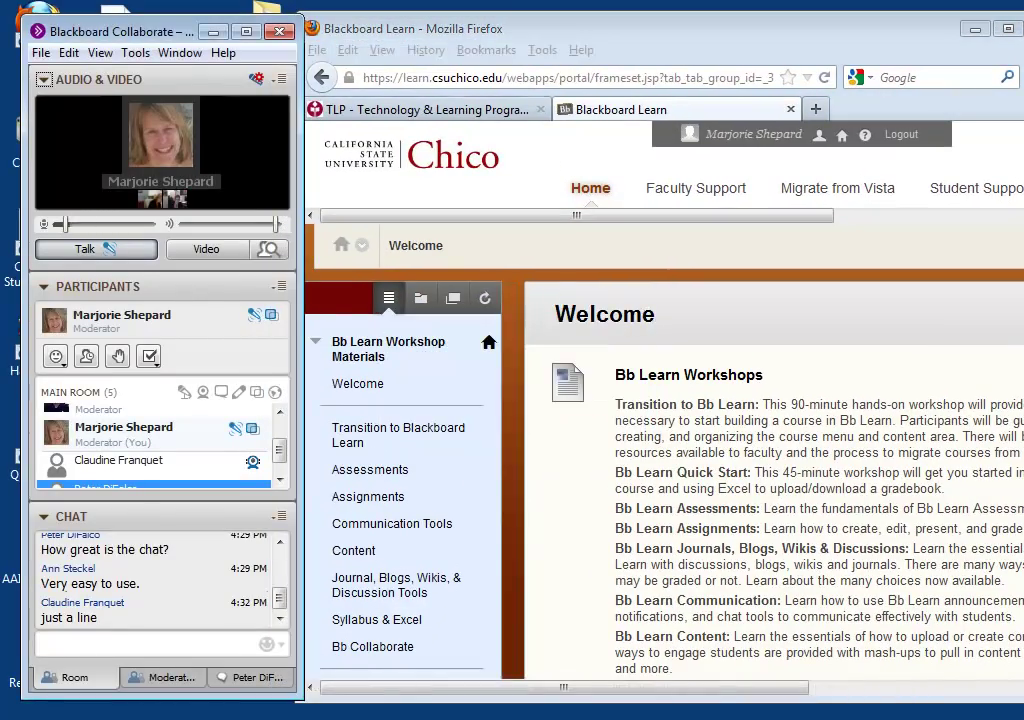
pyautogui.moveTo(516, 31); pyautogui.dragTo(519, 30)
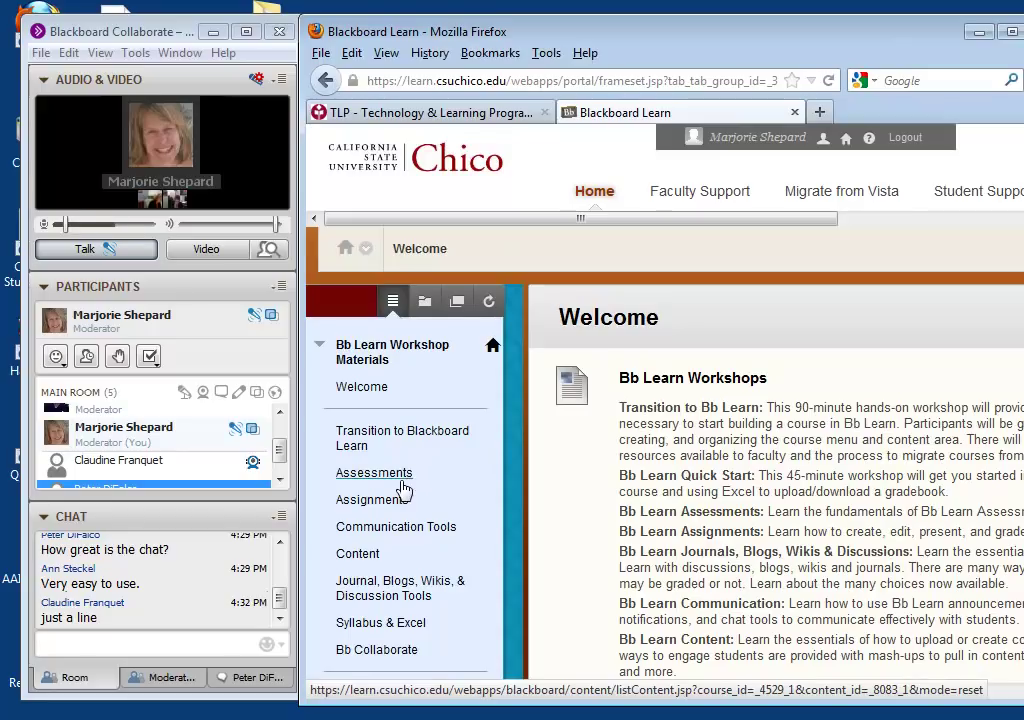
pyautogui.click(366, 440)
pyautogui.click(350, 453)
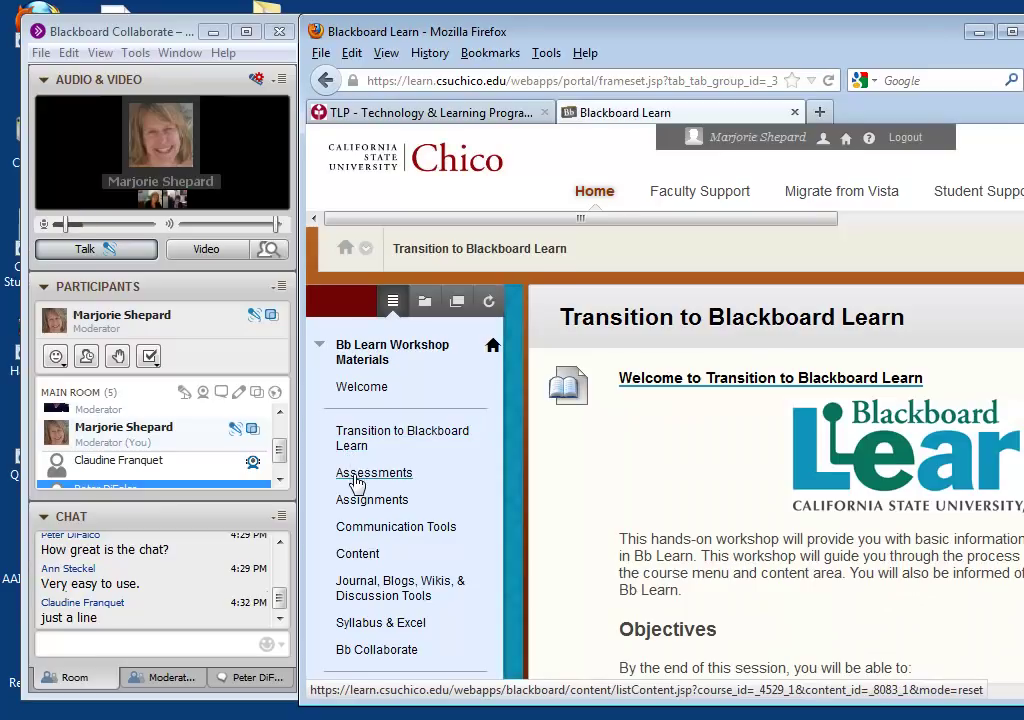
pyautogui.click(356, 482)
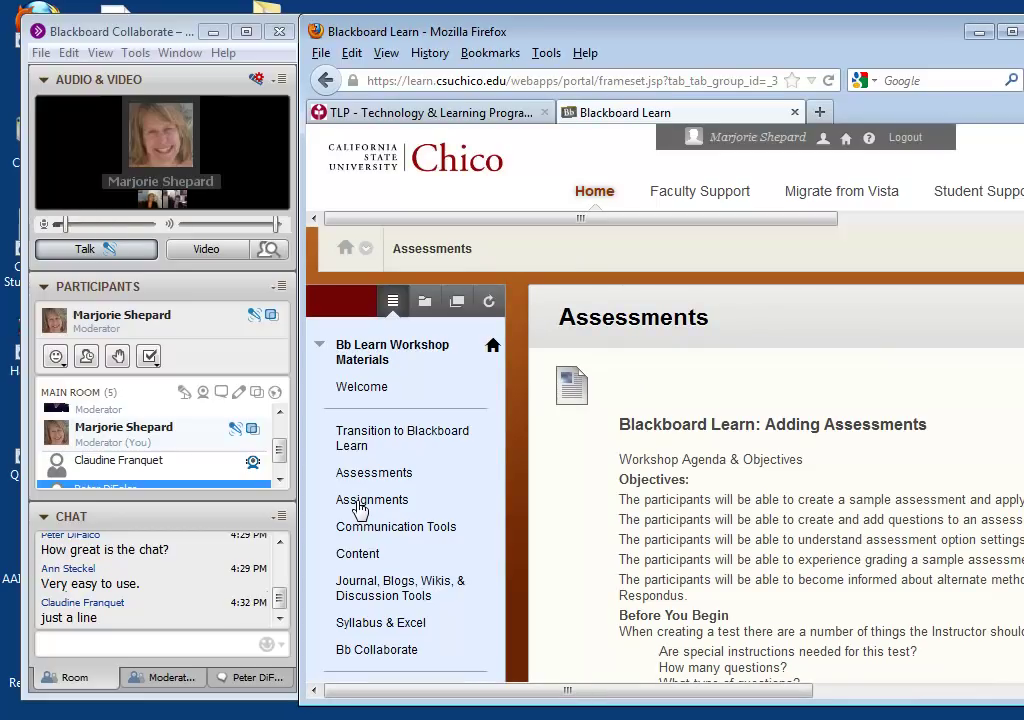
pyautogui.click(977, 31)
pyautogui.click(455, 715)
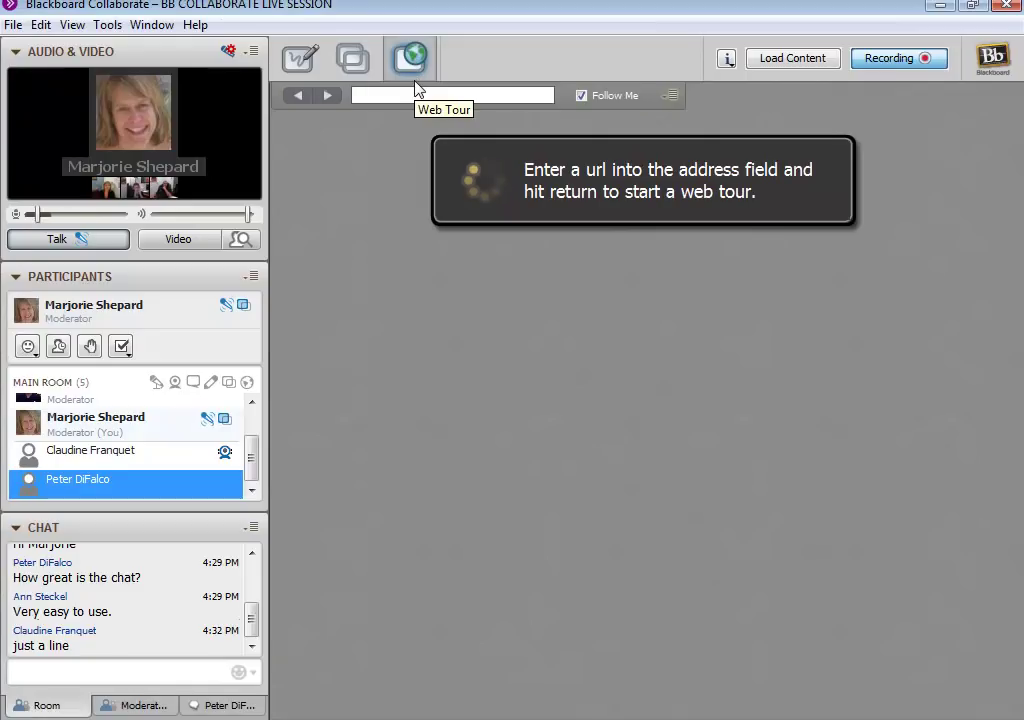
pyautogui.write('www.c')
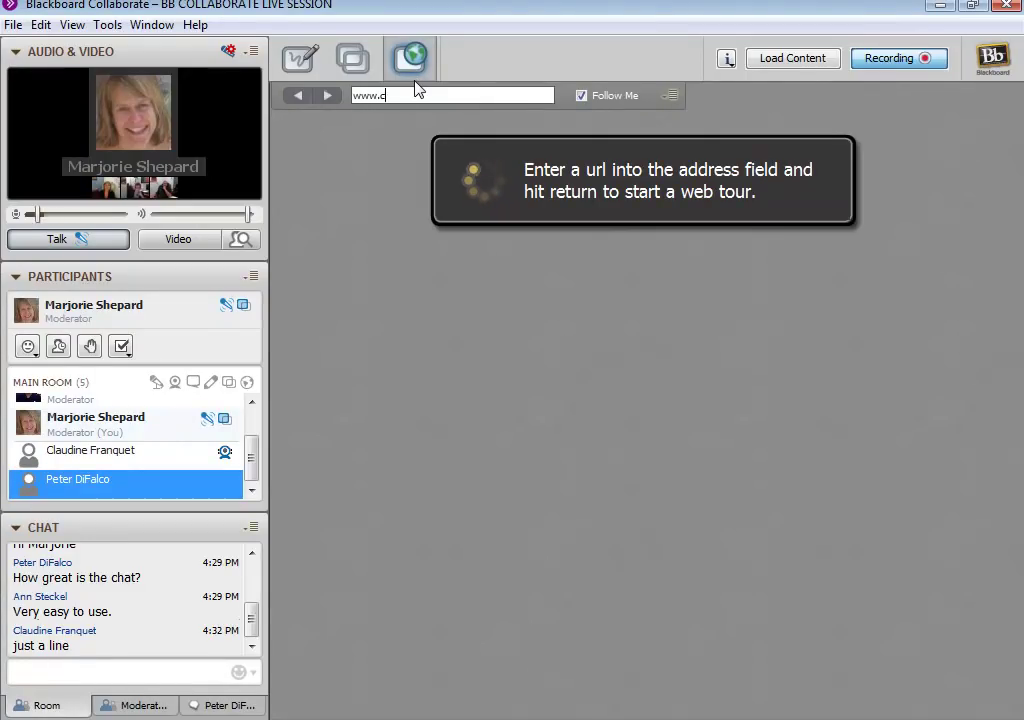
pyautogui.write('suchico.edu')
pyautogui.press('Return')
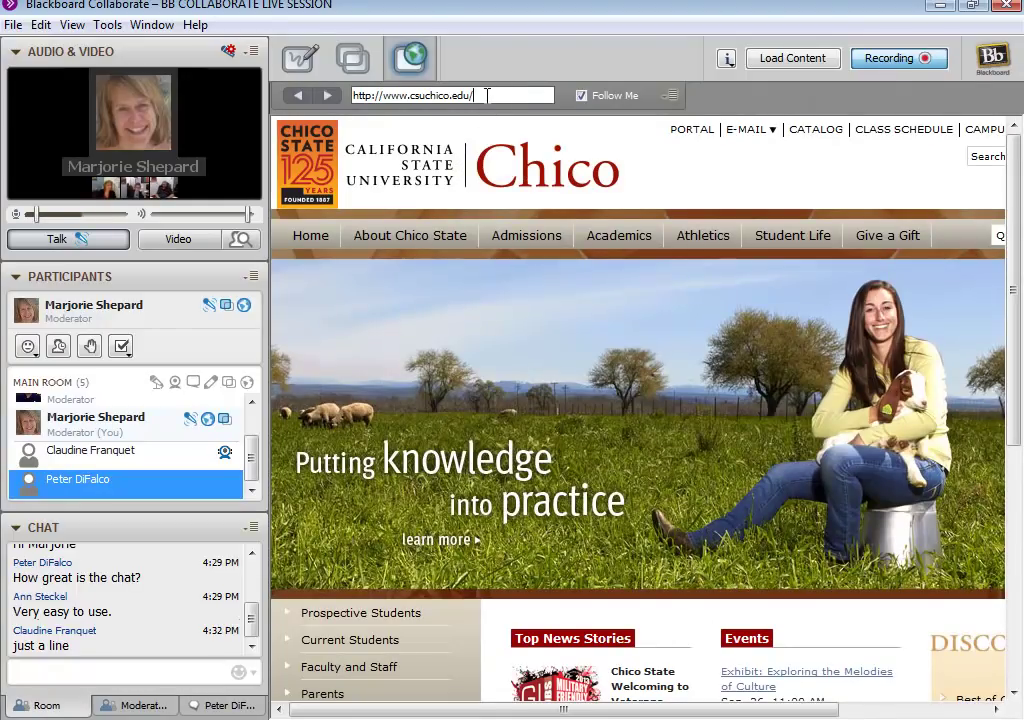
pyautogui.write('tlp')
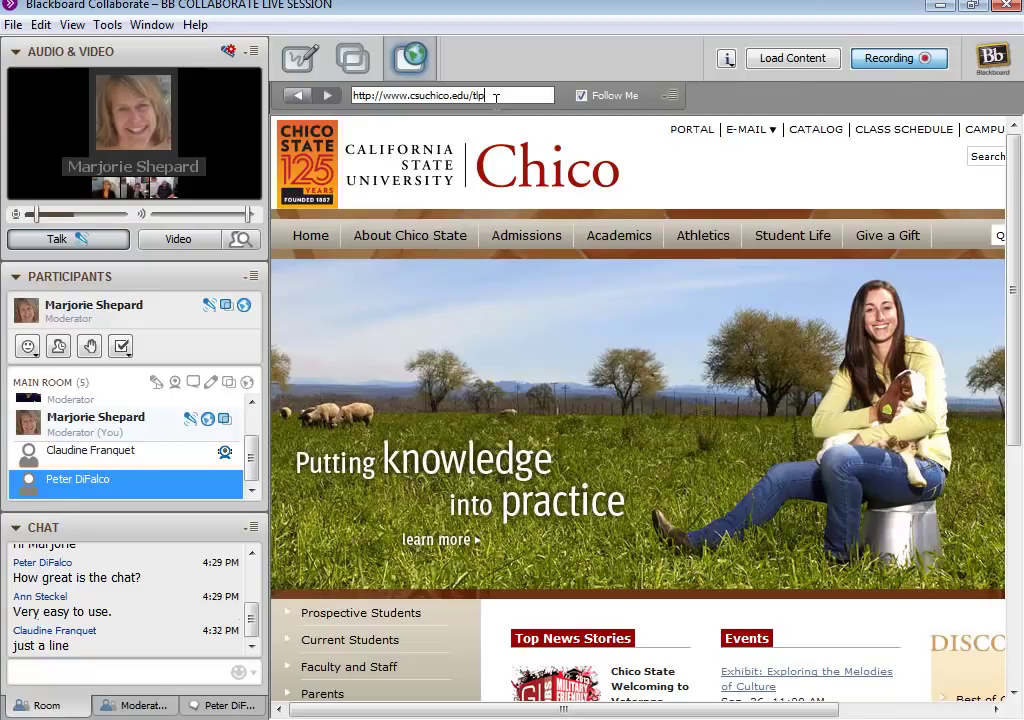
pyautogui.press('Return')
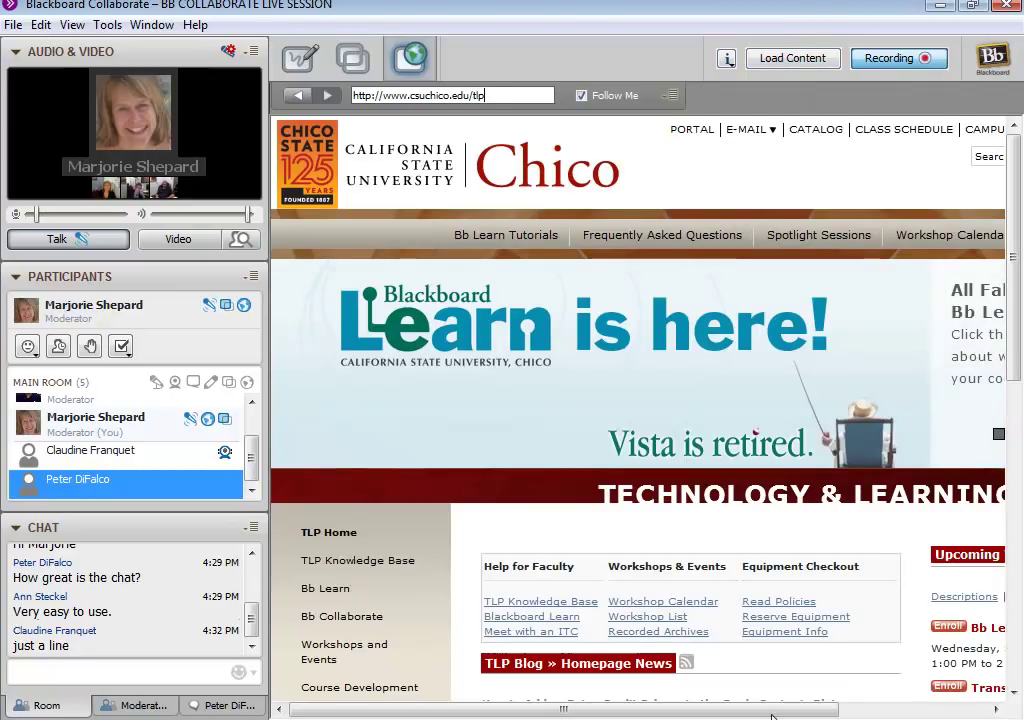
pyautogui.moveTo(772, 716); pyautogui.dragTo(870, 716)
pyautogui.scroll(-5, 898, 560)
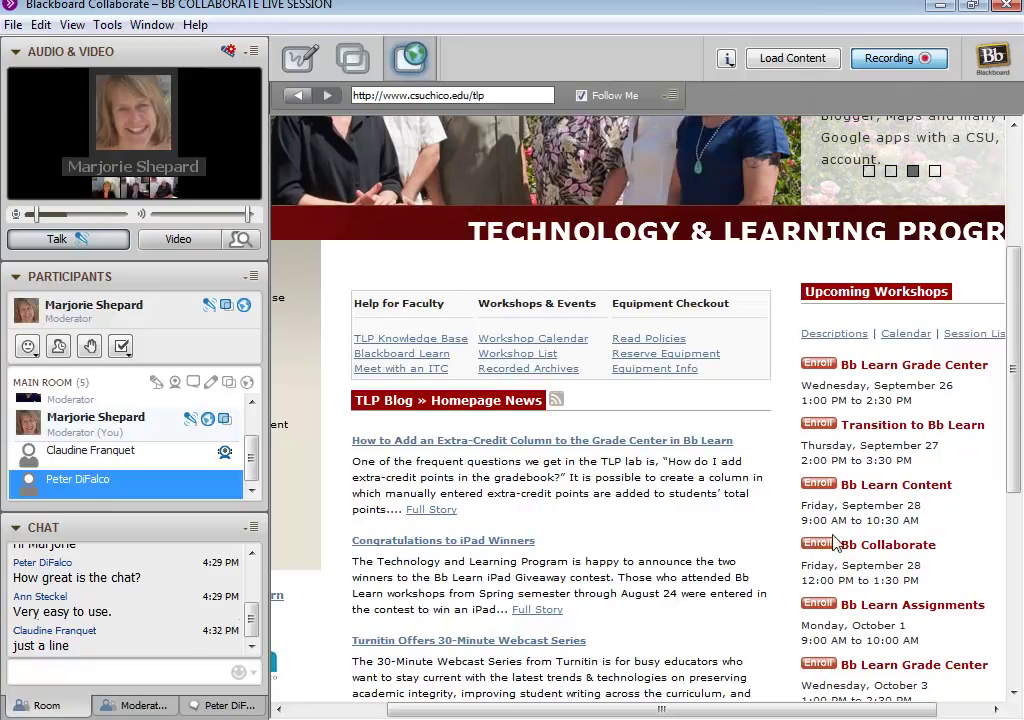
pyautogui.scroll(5, 836, 545)
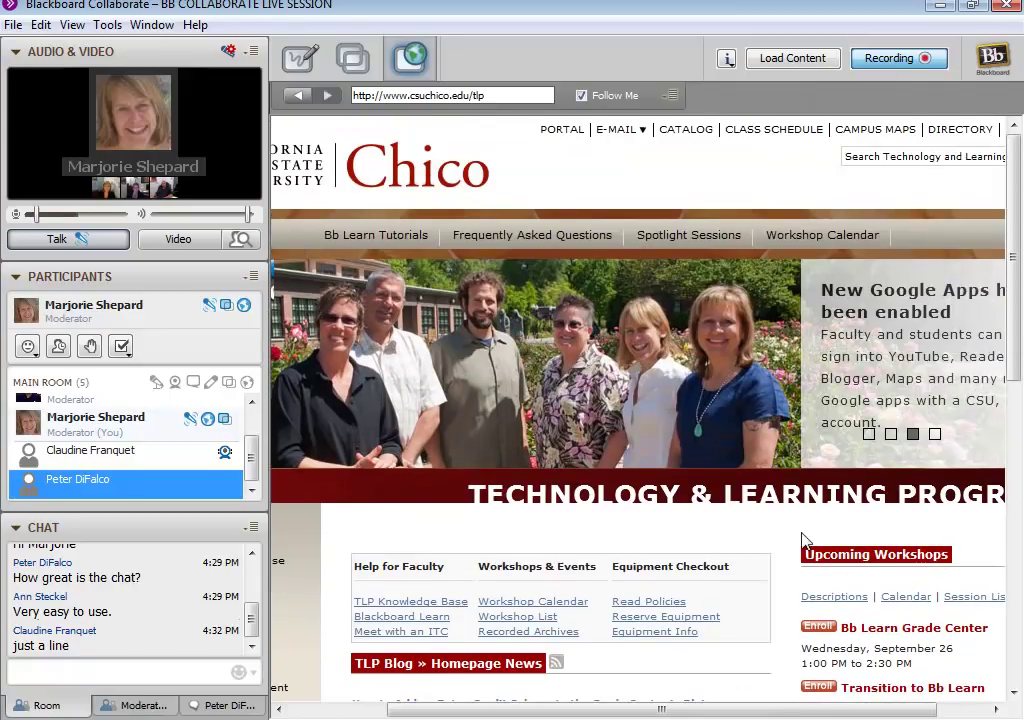
pyautogui.click(303, 58)
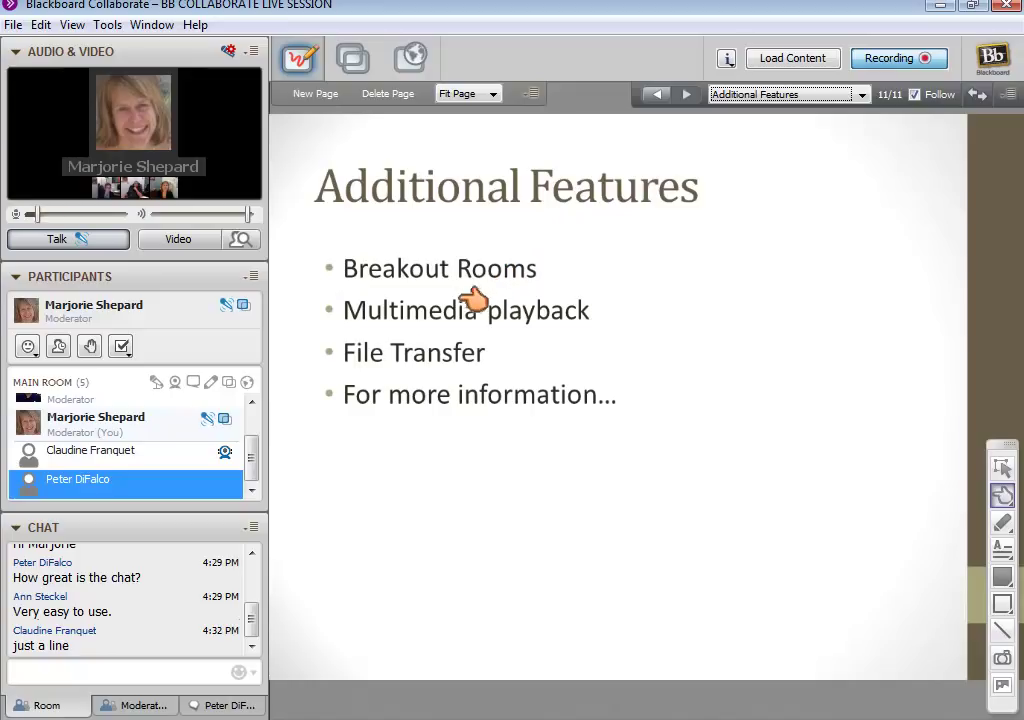
# - Transfer Blackboard_Collaborate_Moderator_Quick_Reference_Guide.pdf from F:\Bb Collab Demo to the participants
pyautogui.click(13, 24)
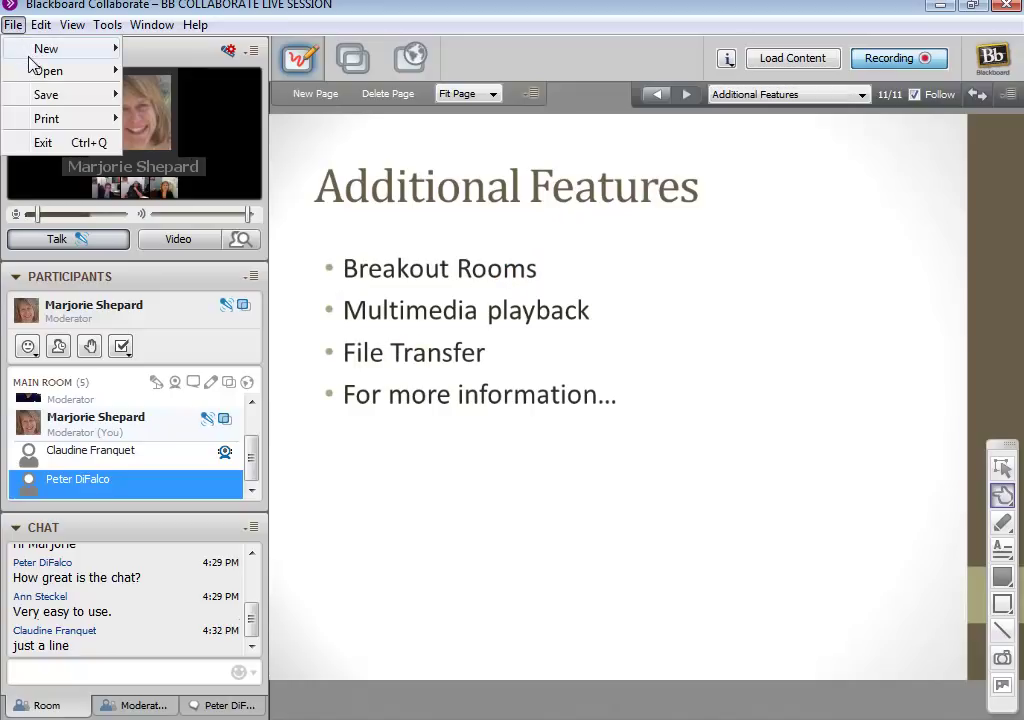
pyautogui.moveTo(35, 74)
pyautogui.click(125, 66)
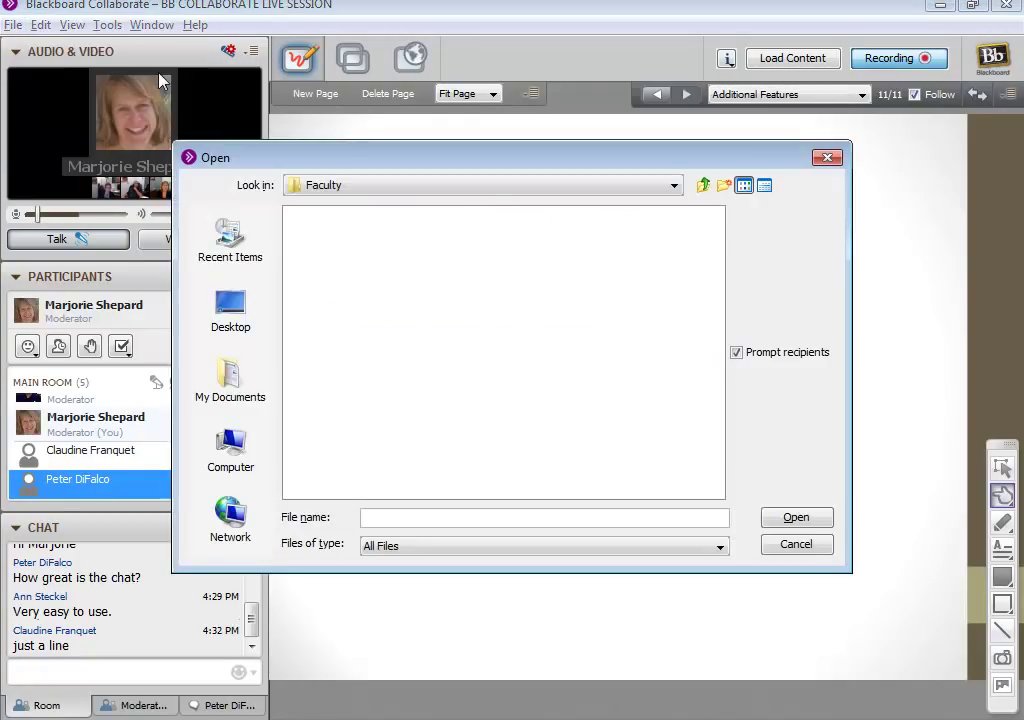
pyautogui.moveTo(350, 161); pyautogui.dragTo(447, 156)
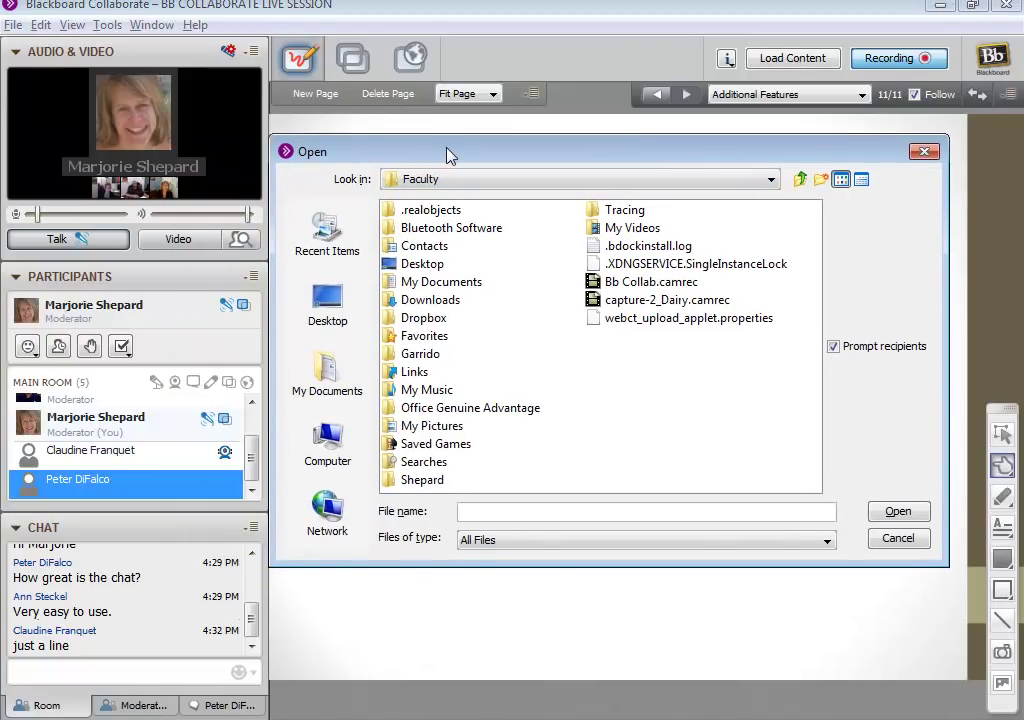
pyautogui.click(349, 446)
pyautogui.doubleClick(420, 264)
pyautogui.doubleClick(440, 228)
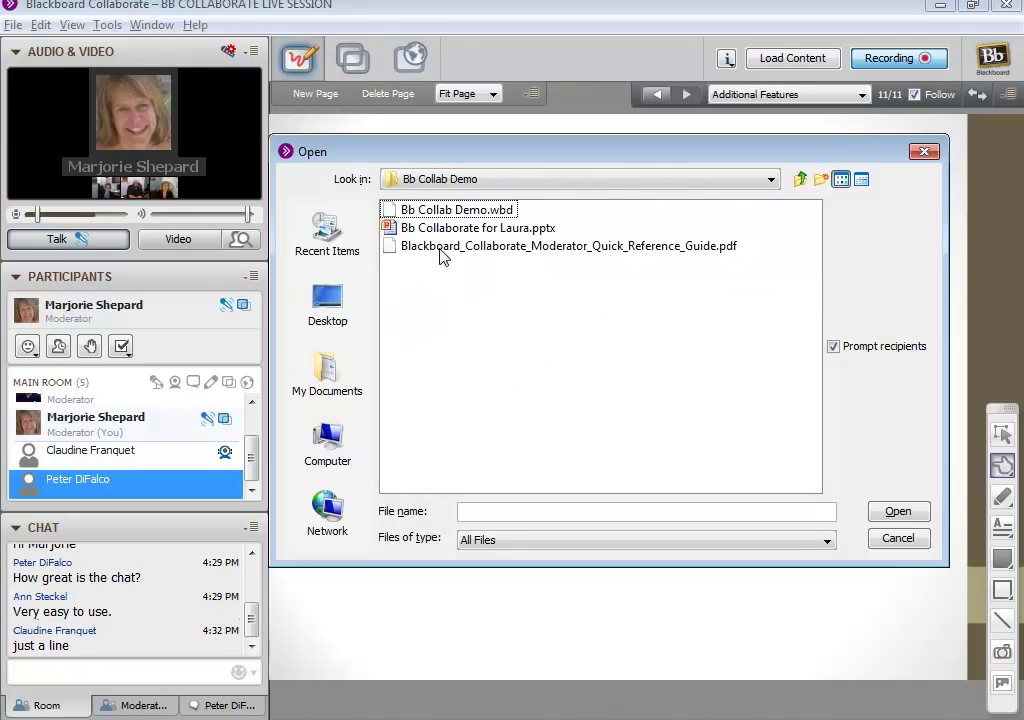
pyautogui.doubleClick(441, 247)
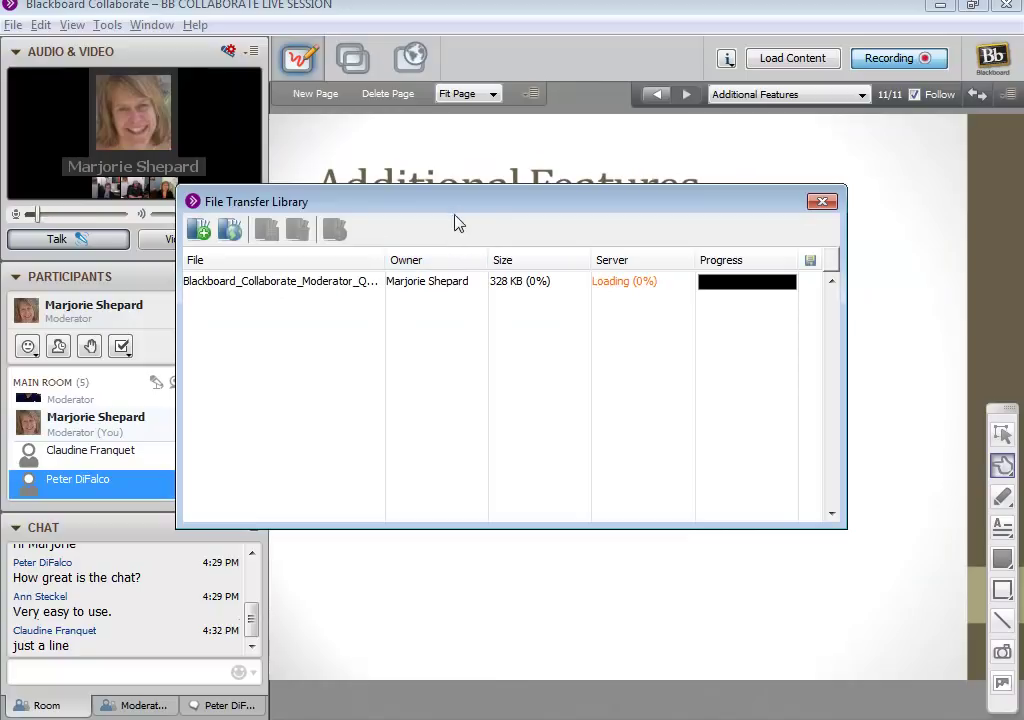
pyautogui.moveTo(455, 207); pyautogui.dragTo(539, 213)
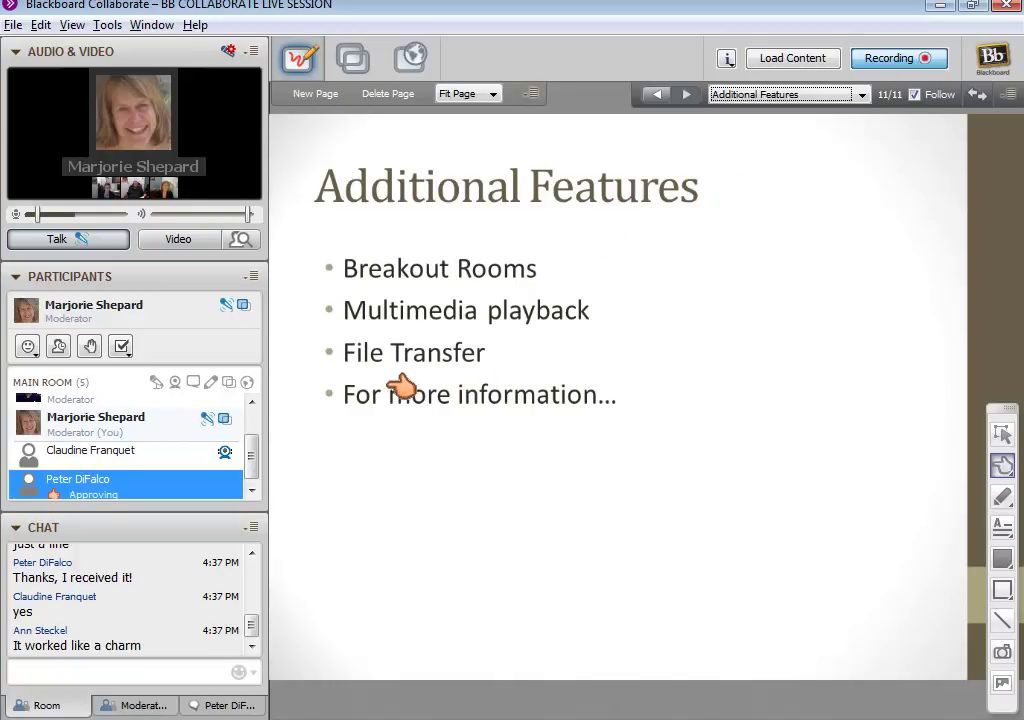
pyautogui.click(78, 667)
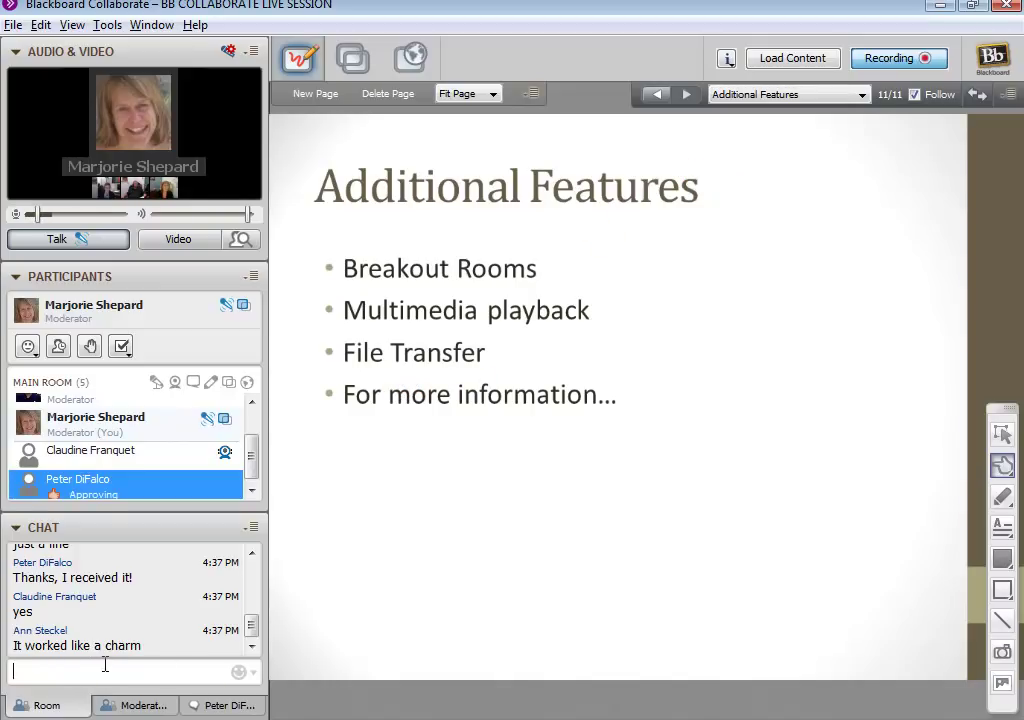
pyautogui.write('www.csuchico.edu/tlp')
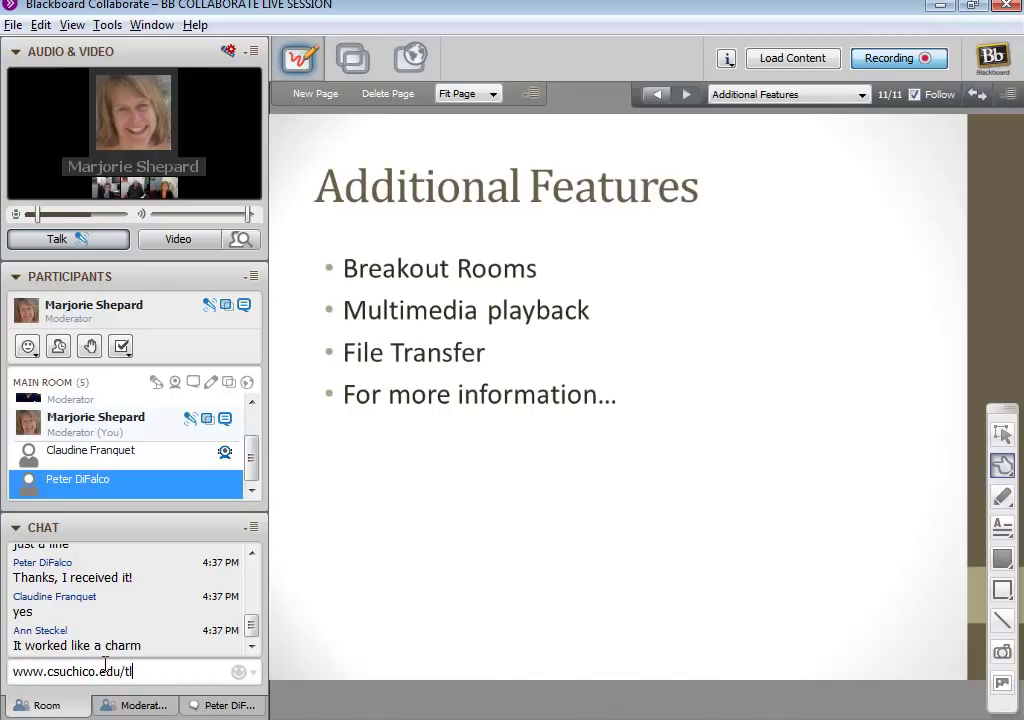
pyautogui.press('Return')
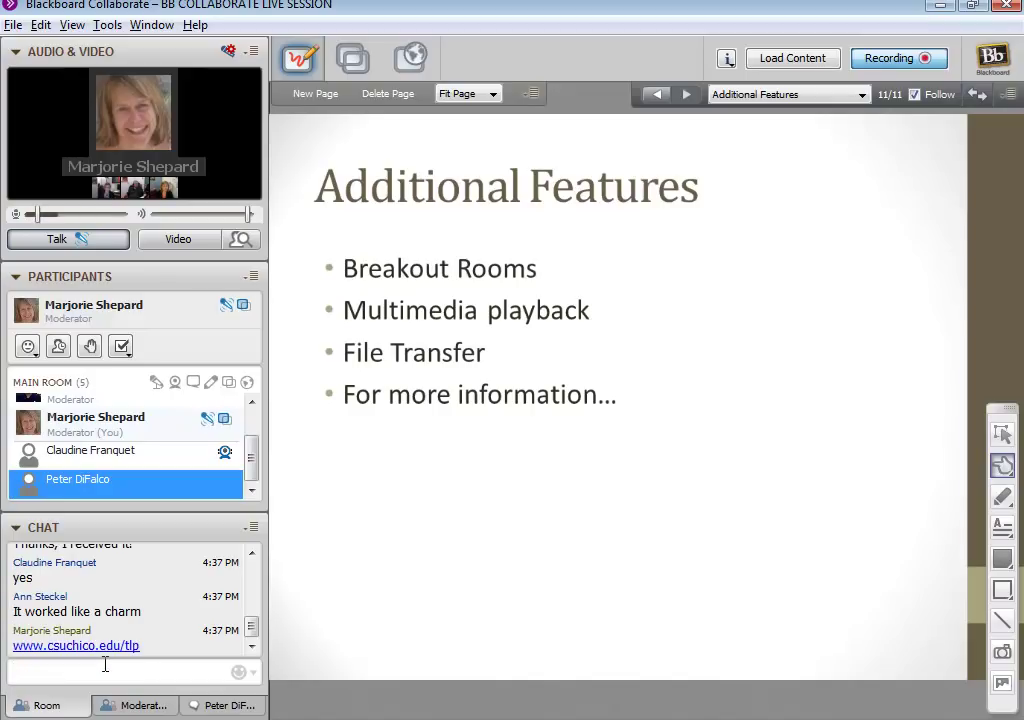